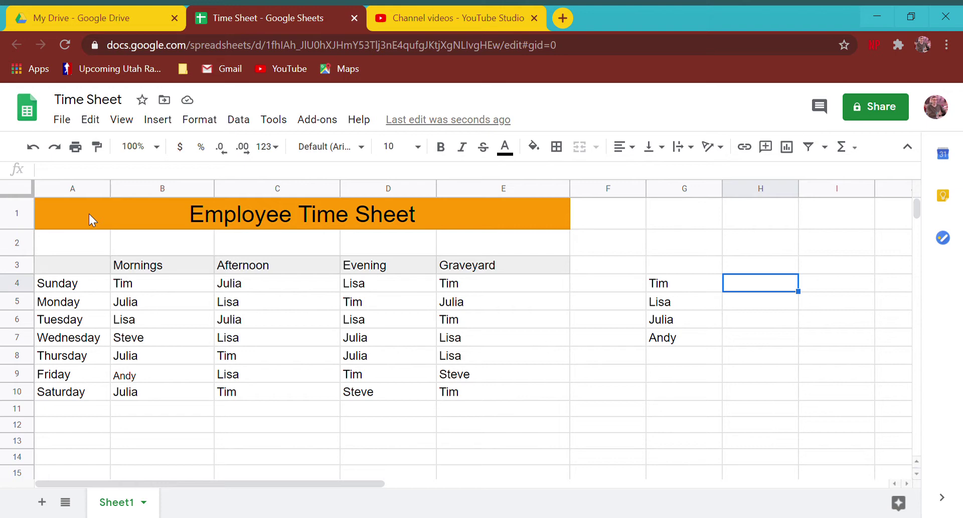
click(116, 215)
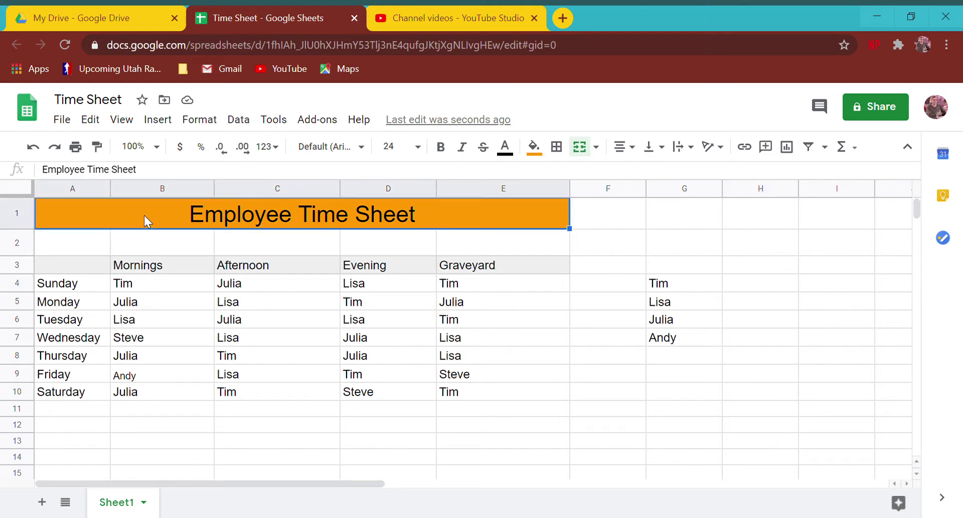
click(62, 120)
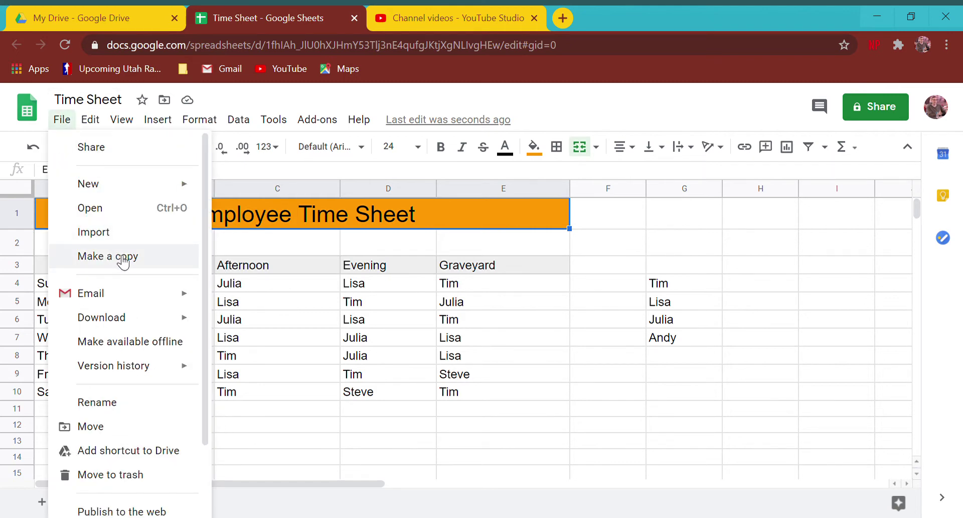
click(263, 251)
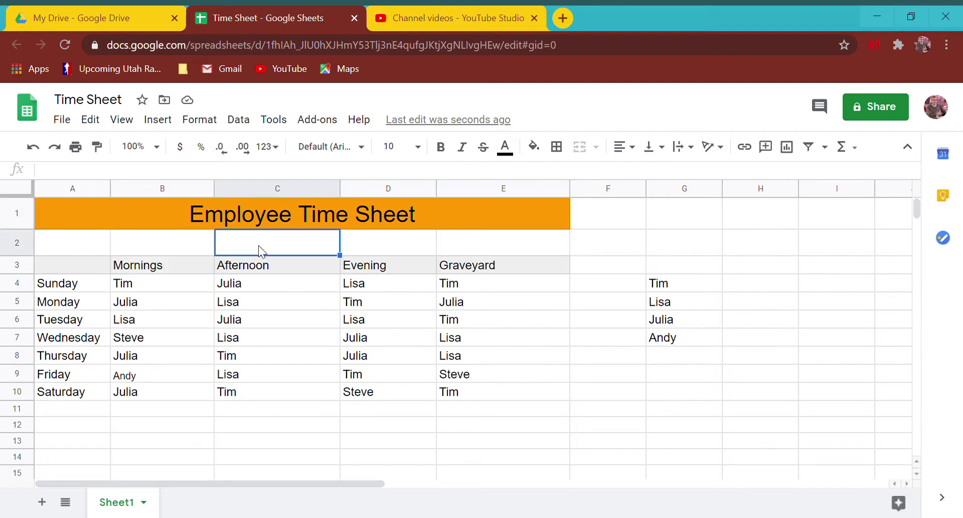
click(59, 243)
click(71, 227)
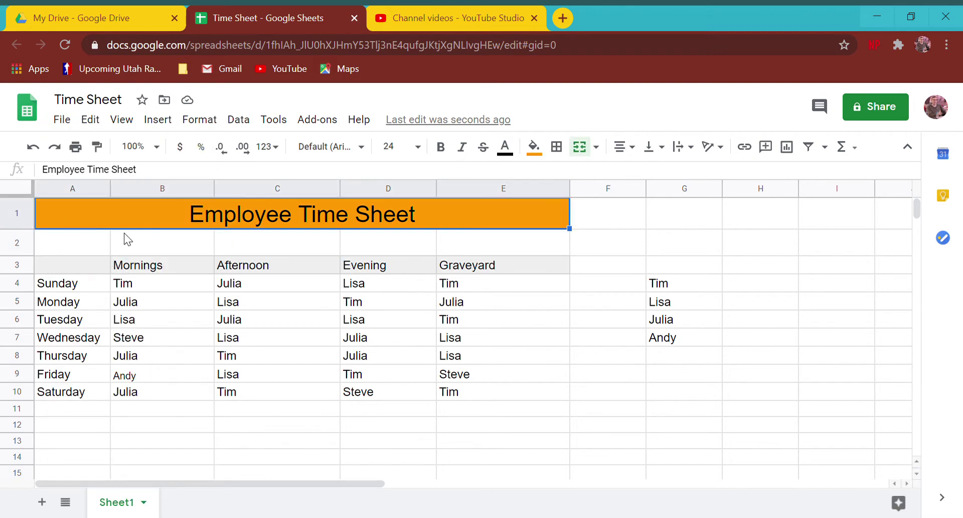
click(146, 251)
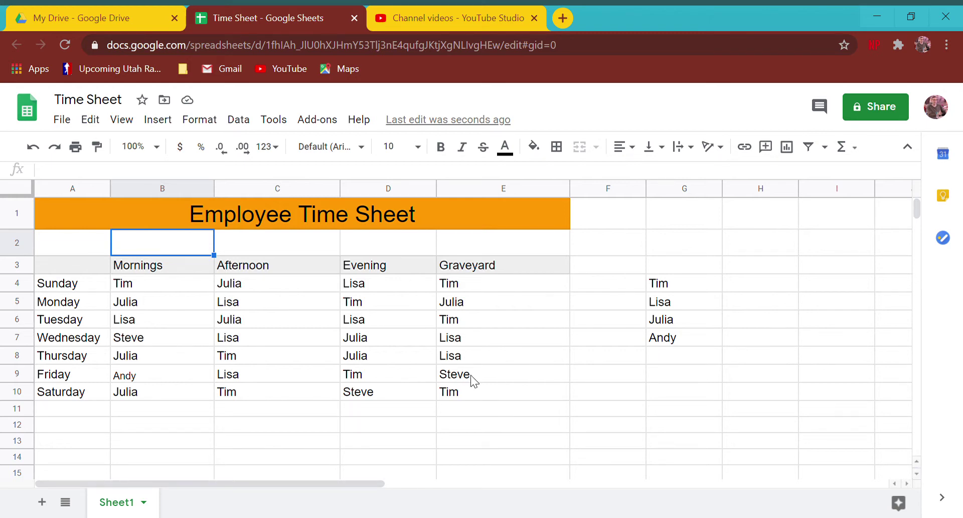
drag(669, 283, 686, 347)
click(688, 360)
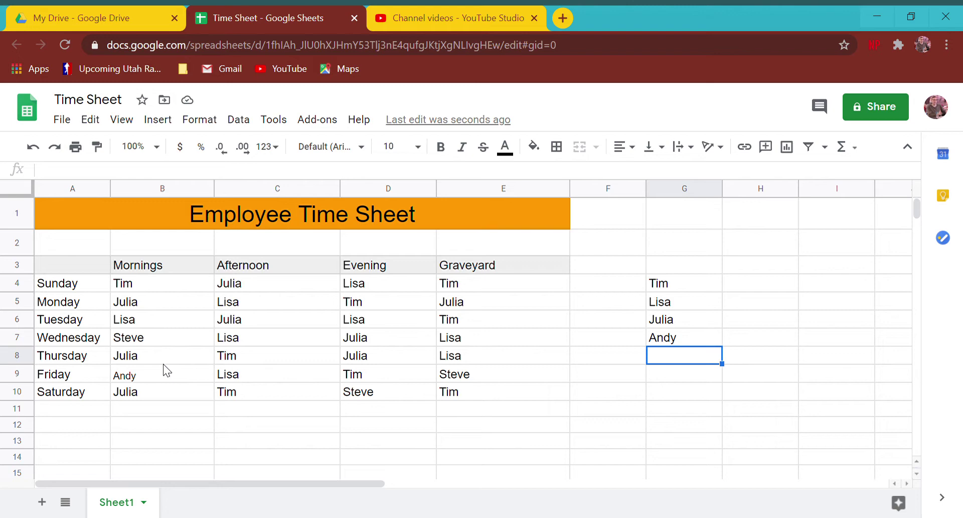
click(682, 285)
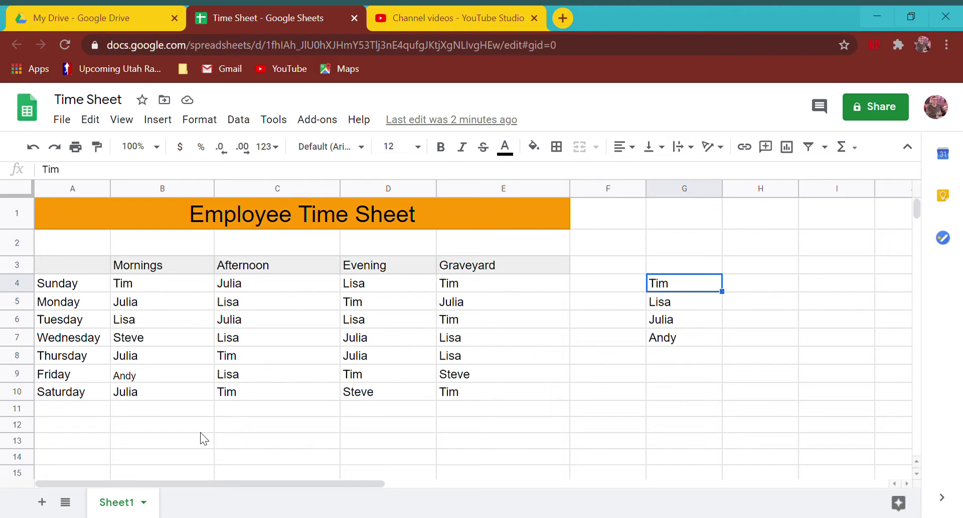
key(Up)
key(Up)
key(Up)
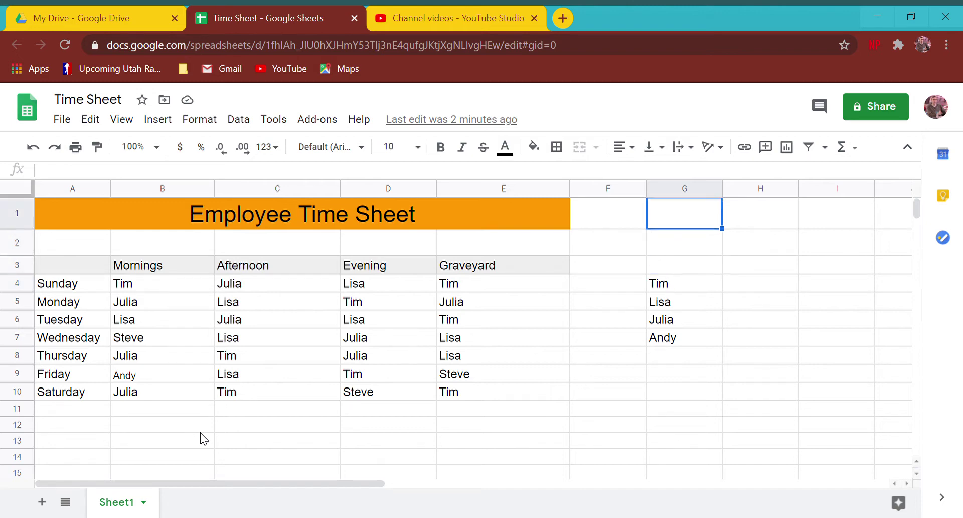
text(How many shif)
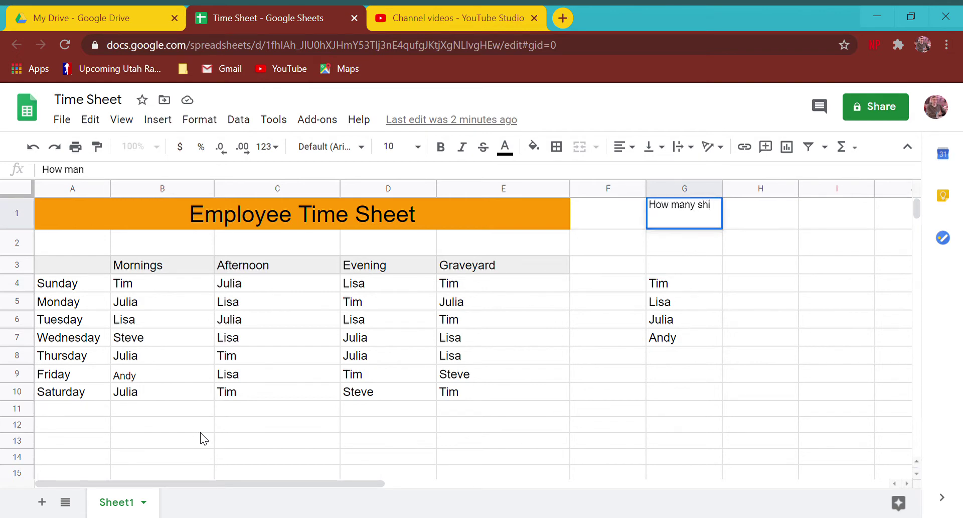
key(BackSpace)
key(BackSpace)
key(BackSpace)
key(BackSpace)
key(BackSpace)
key(BackSpace)
key(BackSpace)
key(BackSpace)
key(BackSpace)
key(BackSpace)
key(BackSpace)
key(BackSpace)
key(BackSpace)
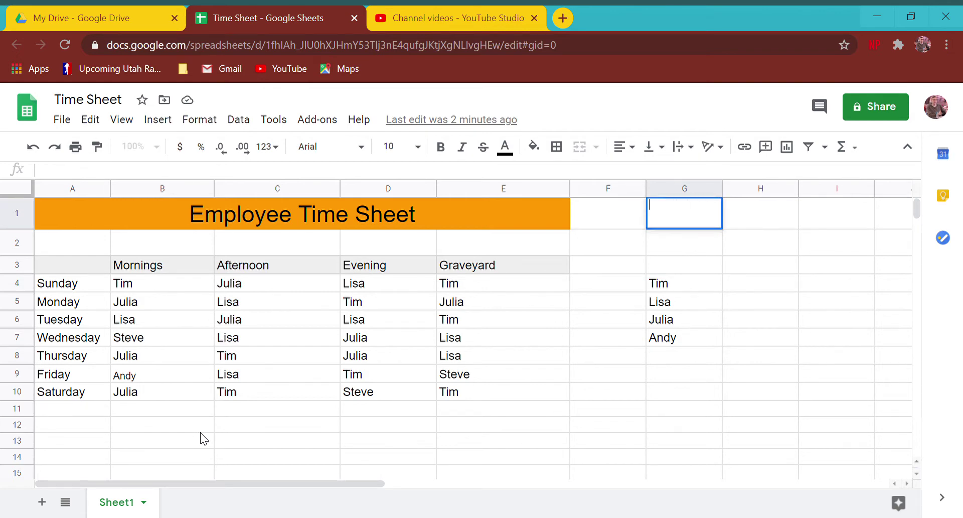
Enter the heading "Number of Shifts" in cell H3 and widen column H to fit it.
key(Down)
key(Down)
key(Right)
text(Numb)
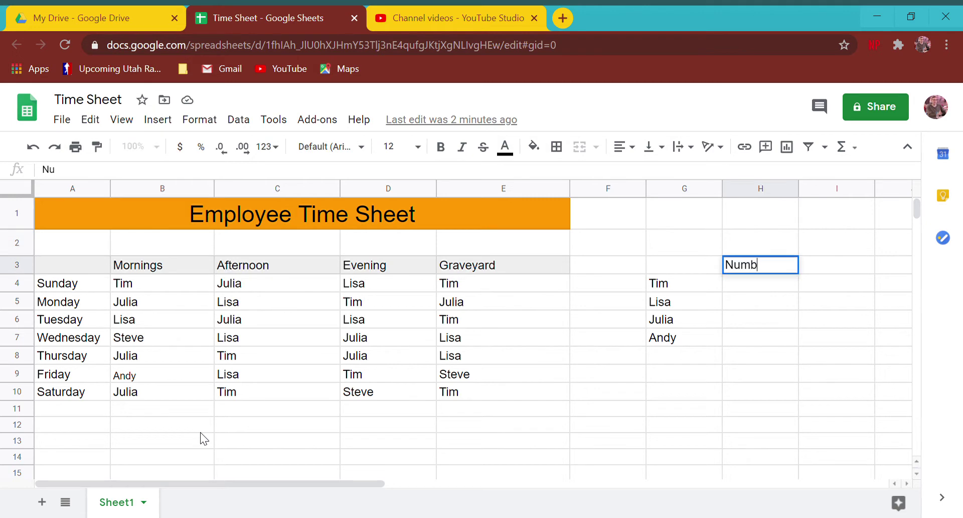
text(er of Shifts)
key(Tab)
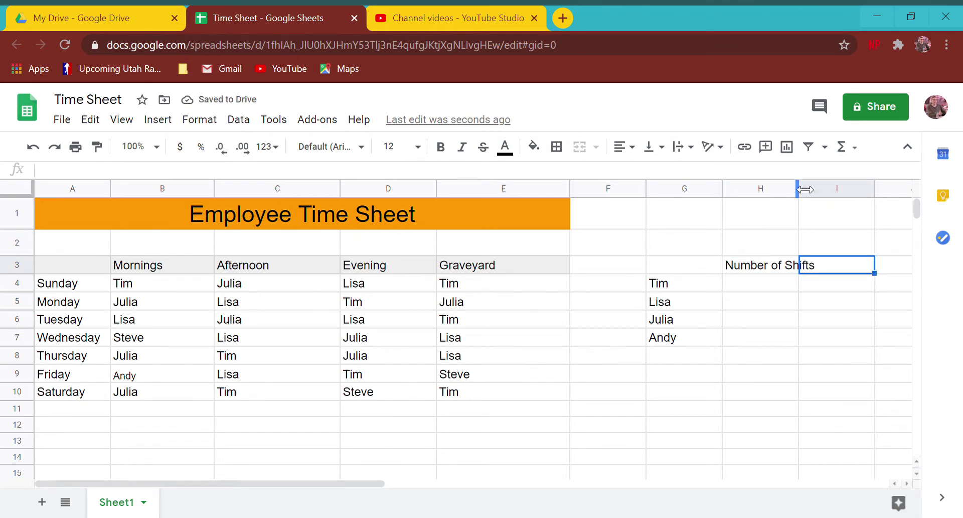
drag(801, 189, 835, 184)
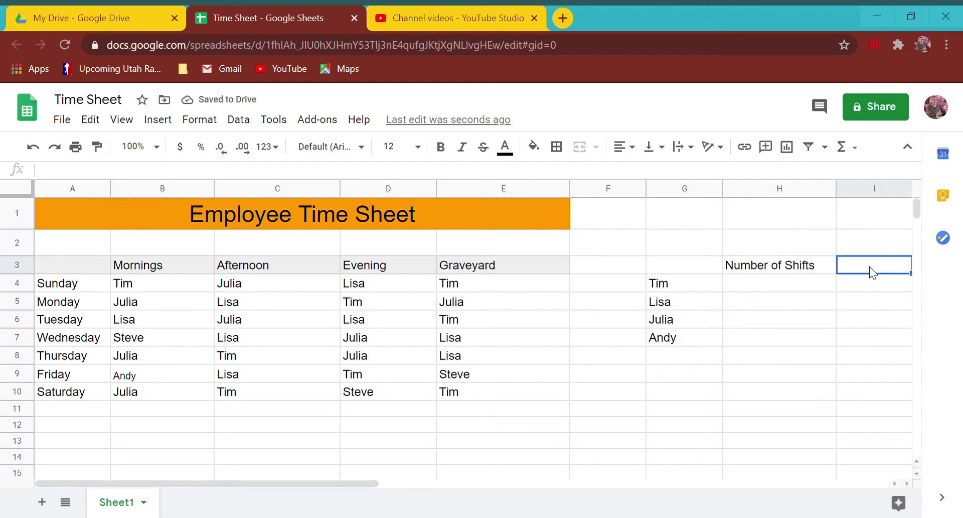
Enter the heading "How Many Hours" in cell I3.
text(How Many Hours)
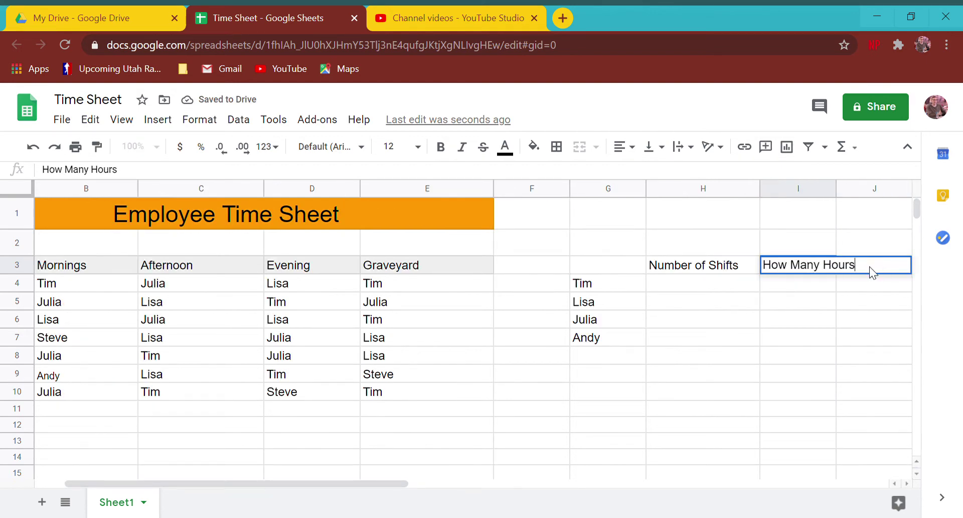
key(Return)
key(Up)
key(Right)
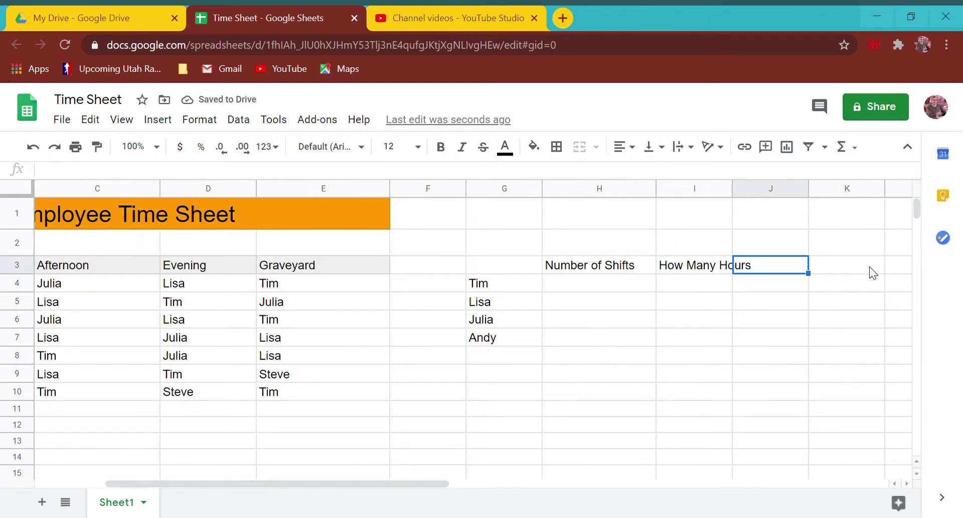
text(How M)
key(BackSpace)
key(BackSpace)
key(BackSpace)
key(BackSpace)
key(BackSpace)
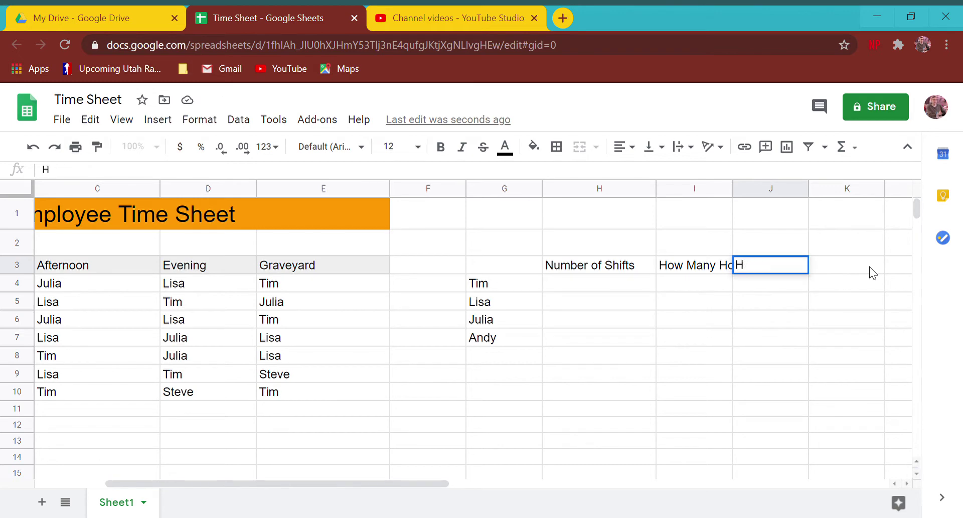
Enter the heading "Total Paid" in cell J3 and widen column I to fit its heading.
text(Total Paid)
key(Return)
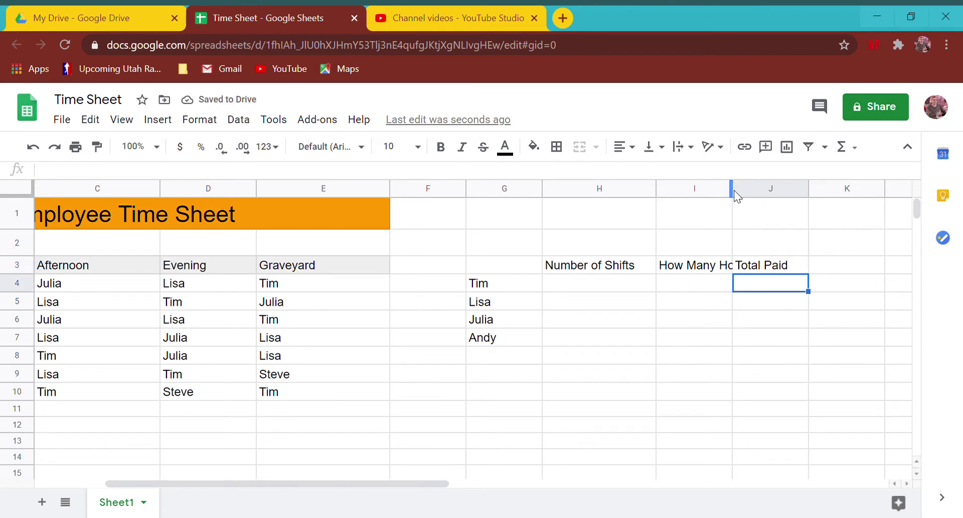
drag(741, 192, 767, 189)
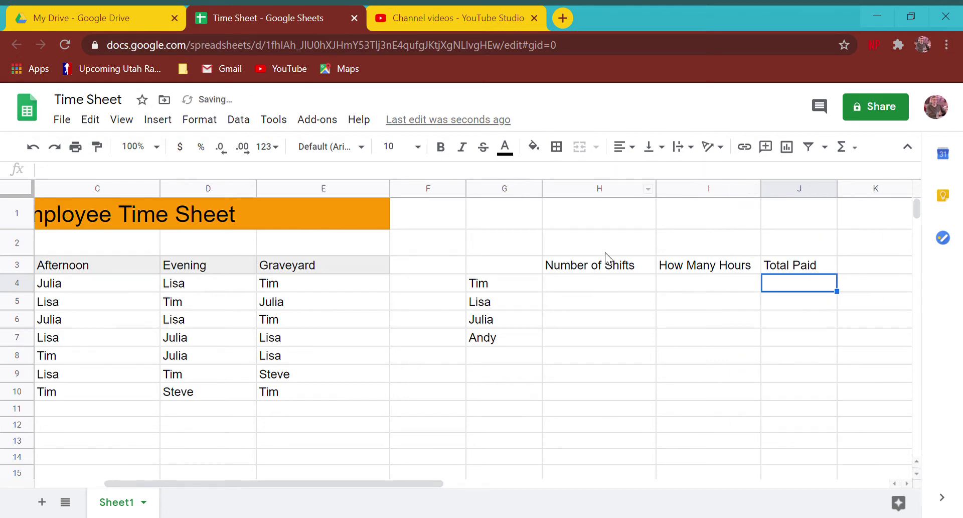
Count the first listed employee's shifts in cell H4 with the formula =countif(B4:E10,G4).
click(591, 282)
click(594, 264)
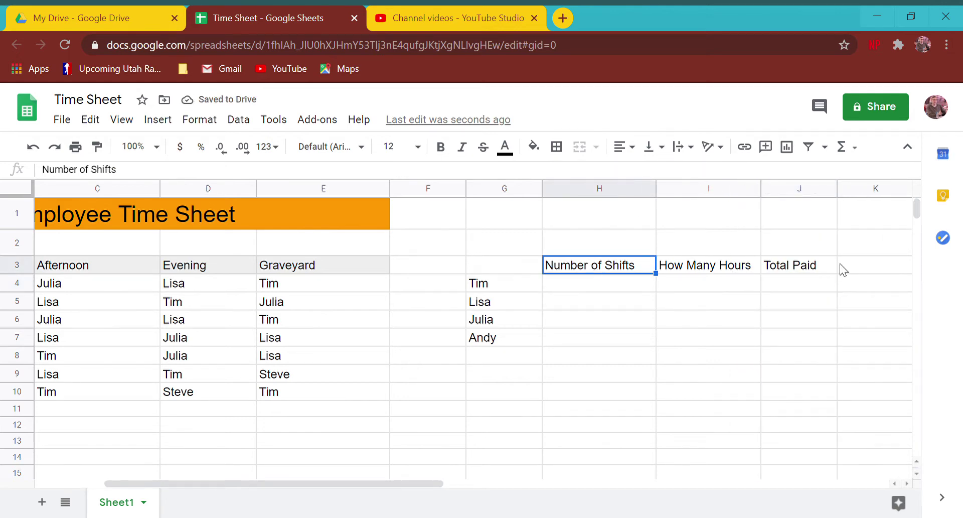
click(616, 292)
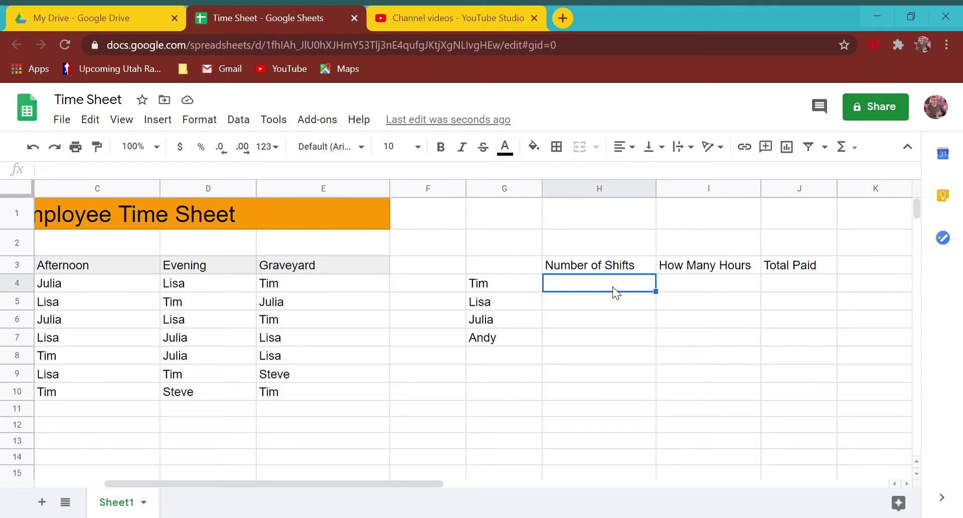
text(=)
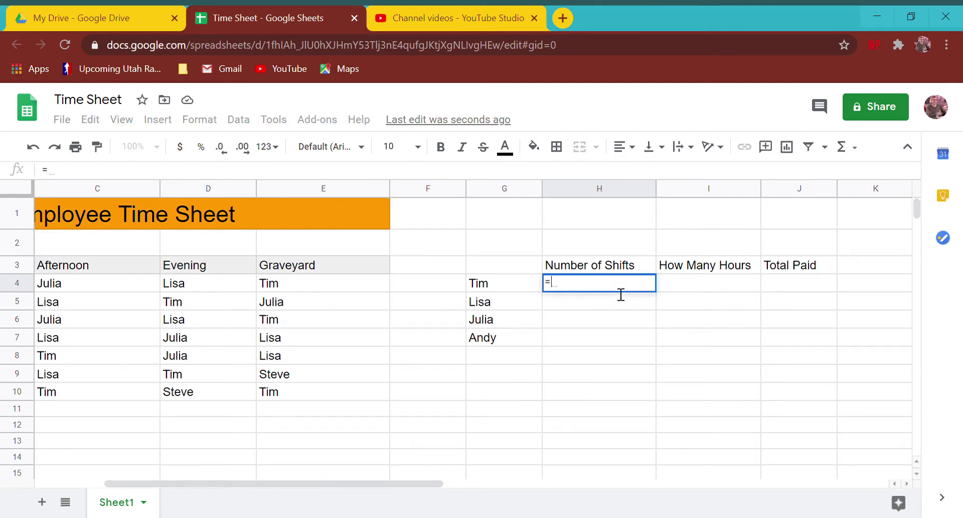
text(countif)
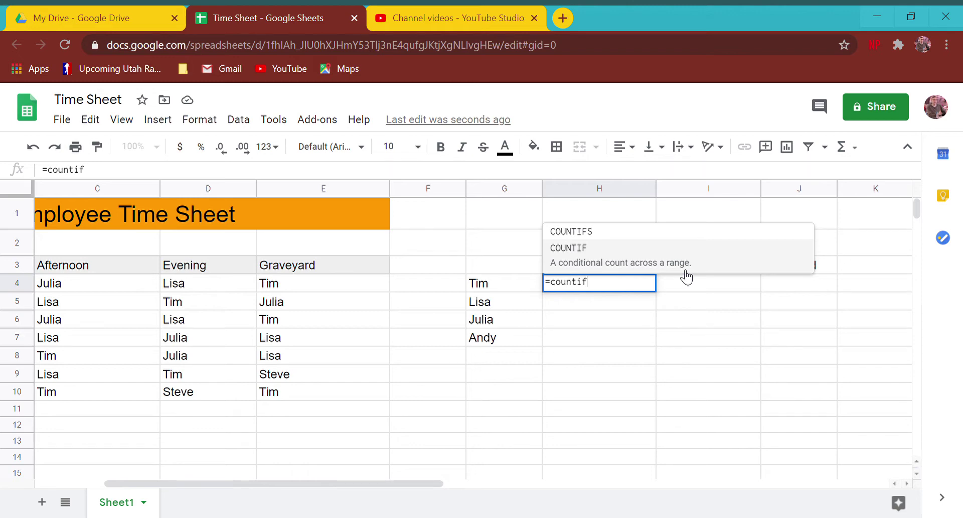
text(()
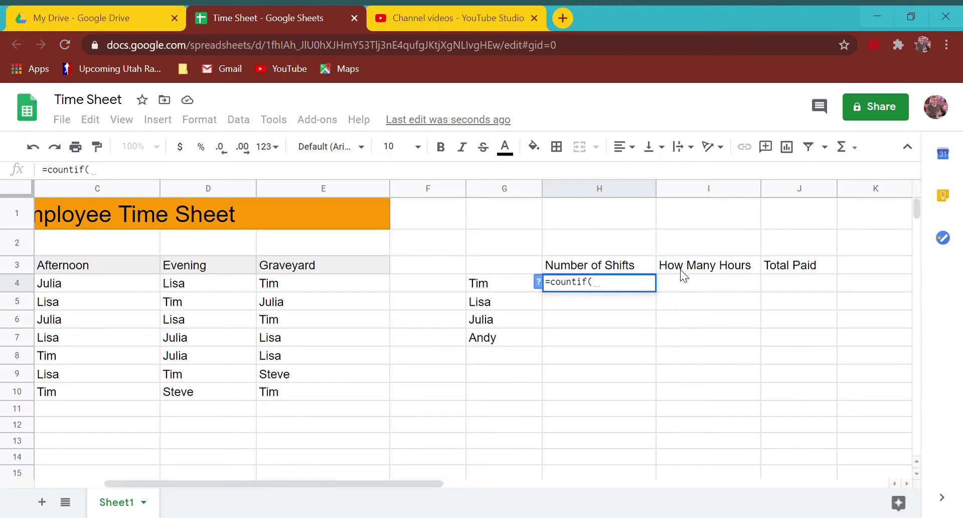
click(539, 282)
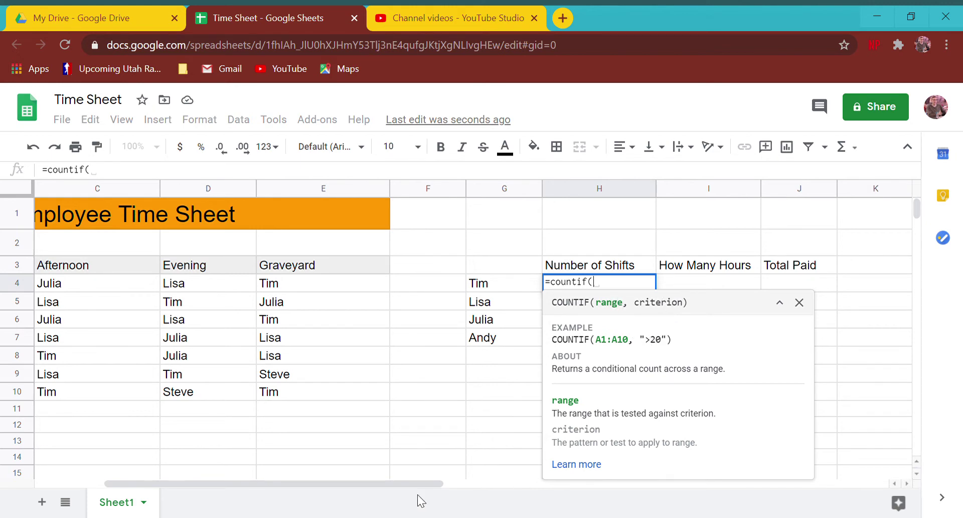
drag(417, 484, 346, 484)
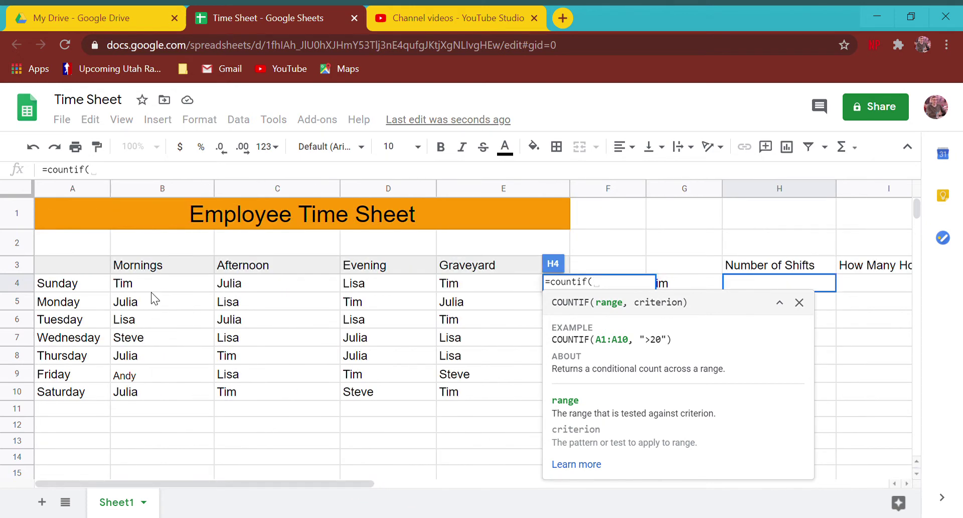
drag(145, 283, 488, 391)
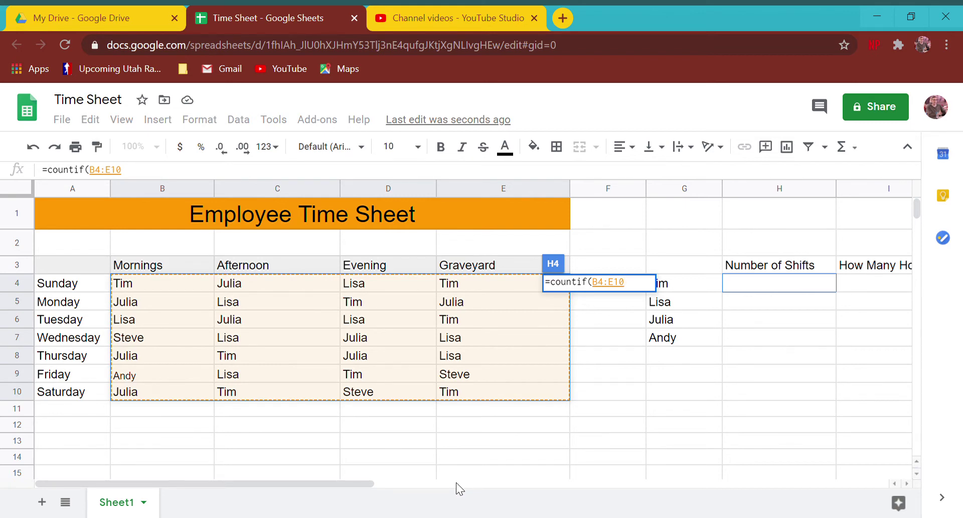
text(,)
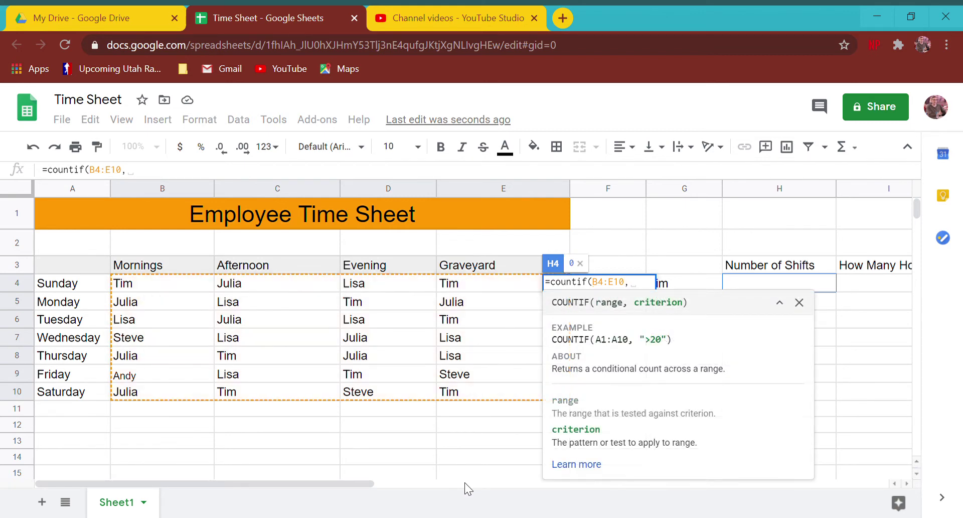
click(682, 284)
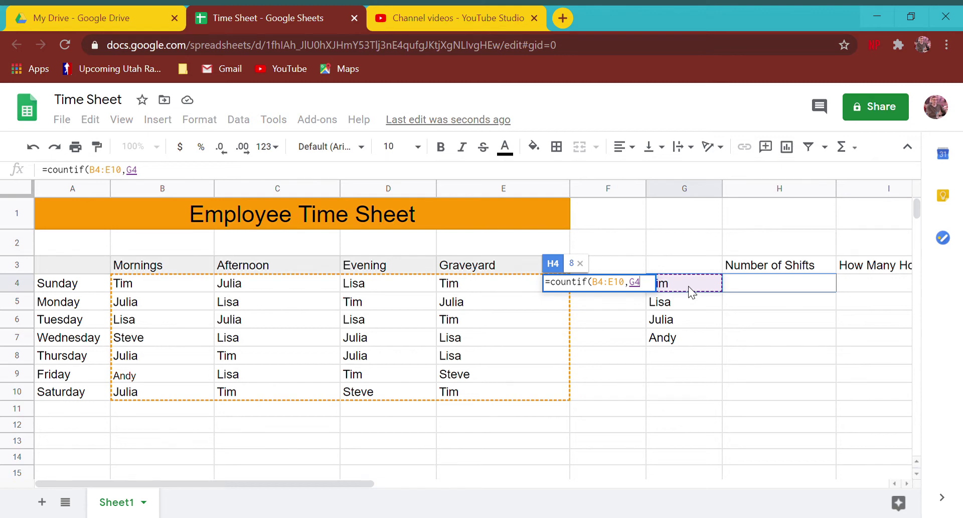
key(Return)
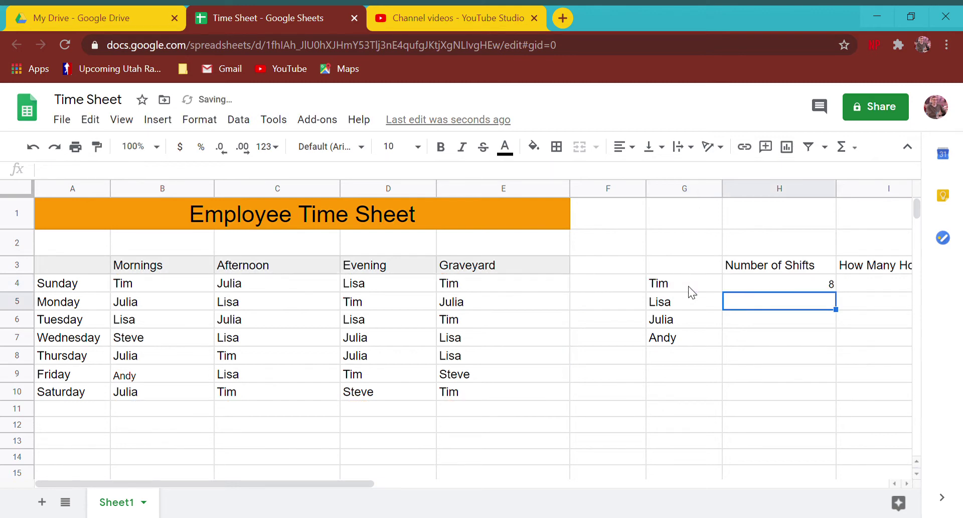
Alter the employee name in G4 to test the COUNTIF match, and compare it with that employee's entries in the schedule.
click(793, 283)
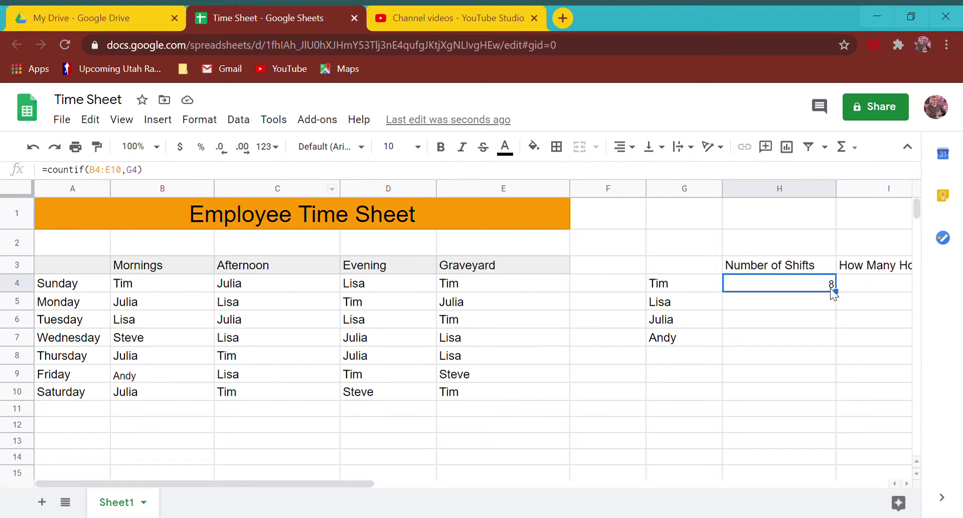
click(703, 291)
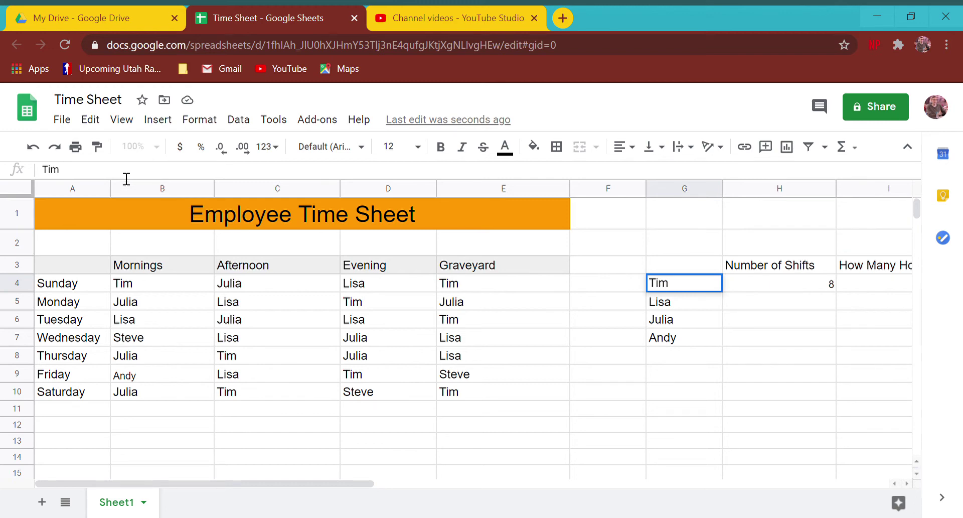
key(Return)
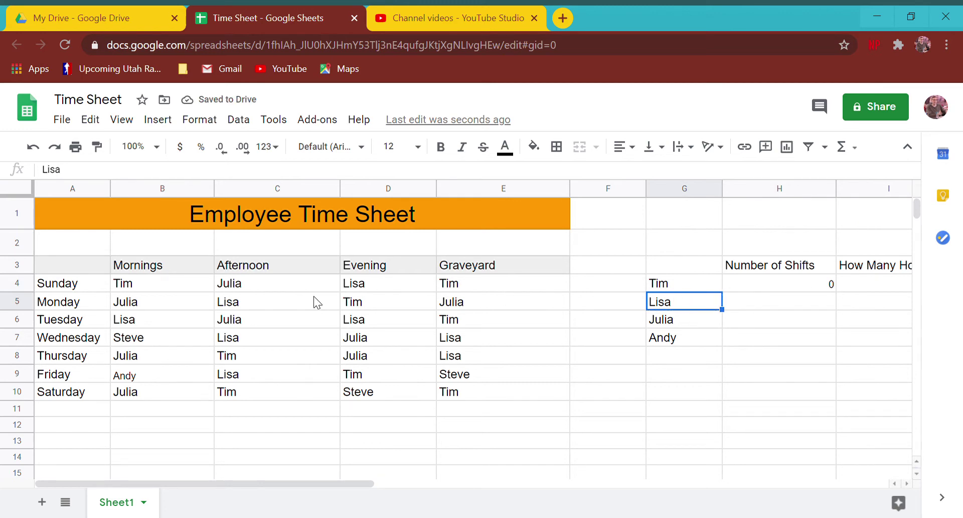
click(202, 270)
click(208, 283)
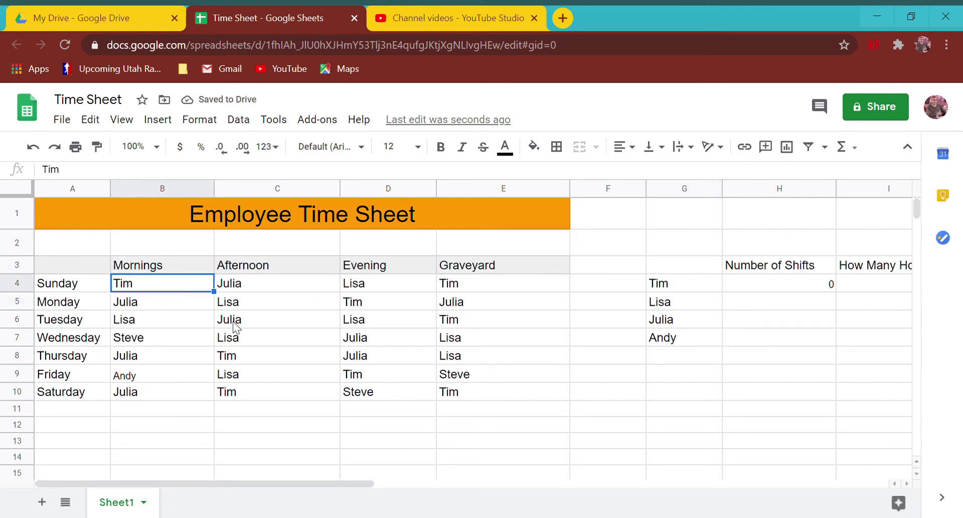
click(247, 363)
click(362, 304)
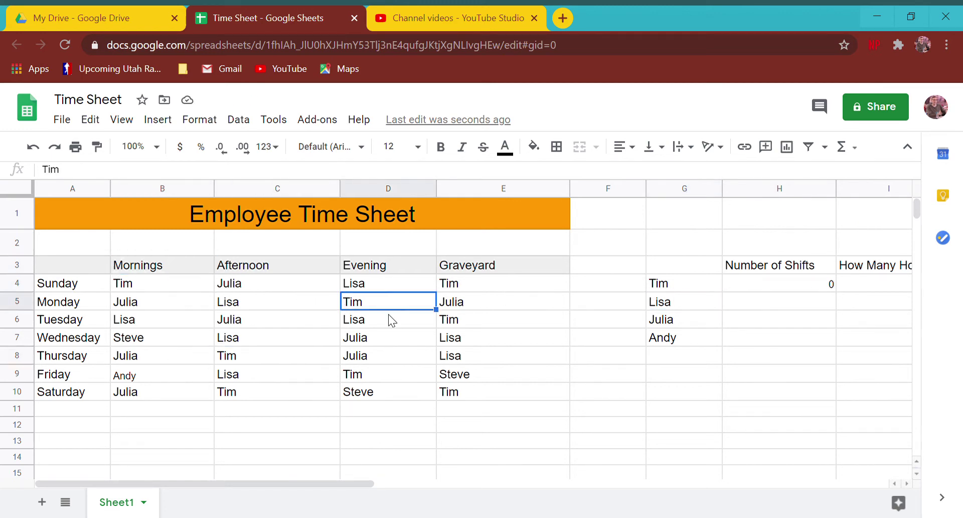
click(672, 291)
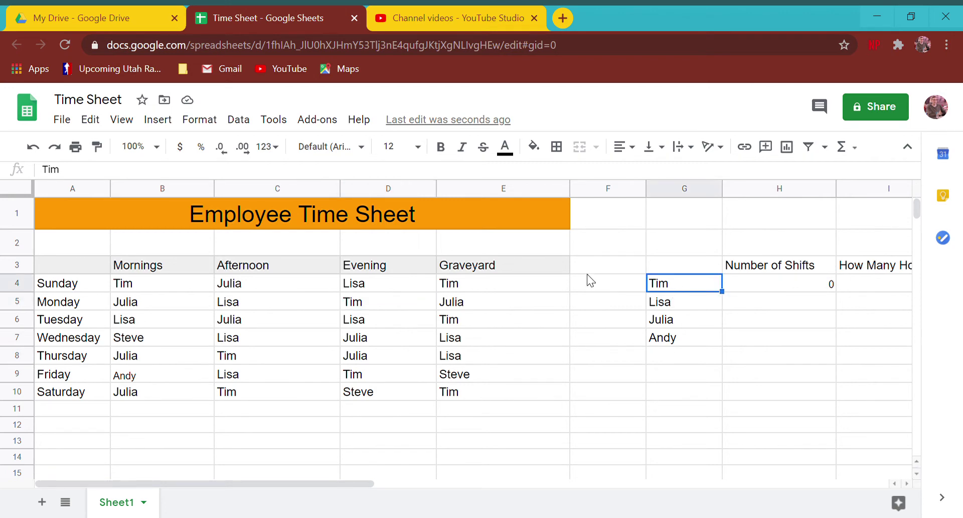
Remove the stray trailing space from the employee name in G4 so it matches the schedule entries.
click(152, 176)
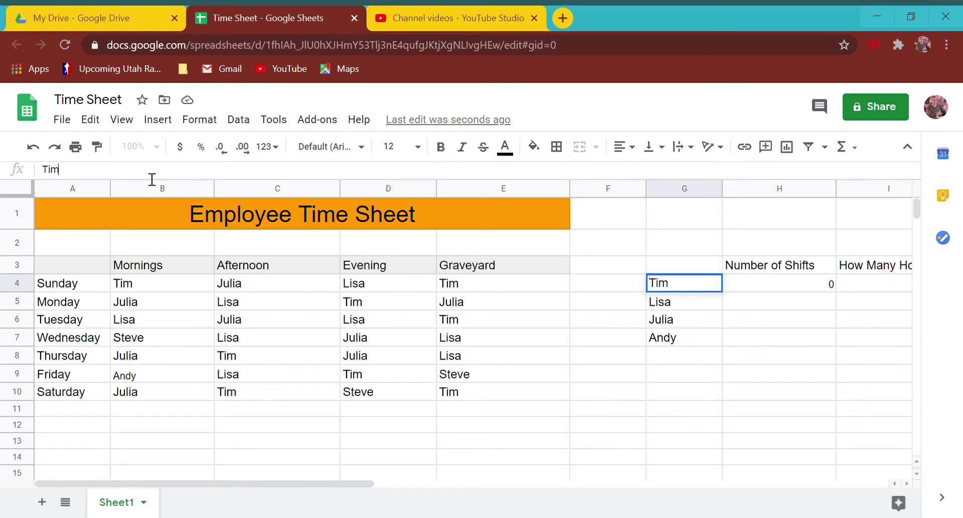
key(Return)
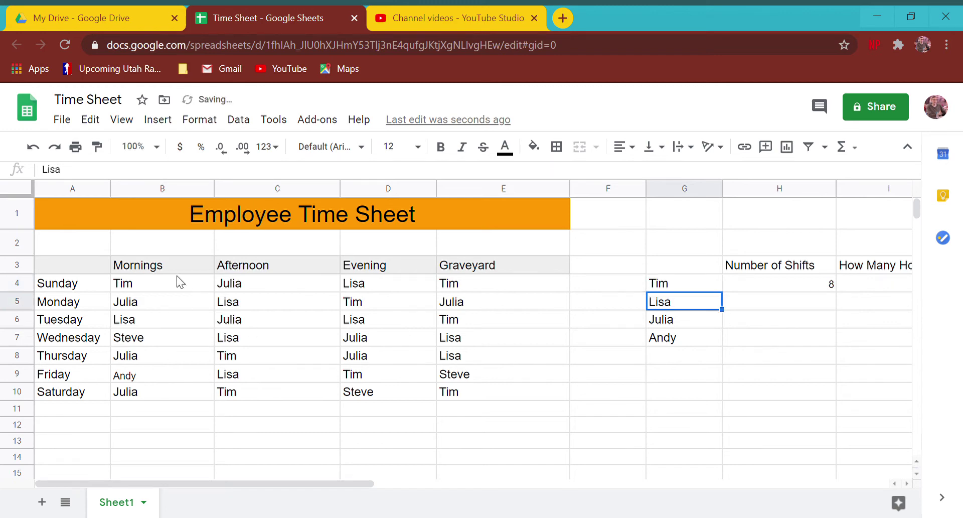
Test the COUNTIF match by putting a leading space before the name in B4, and remove that space again.
click(174, 290)
click(52, 175)
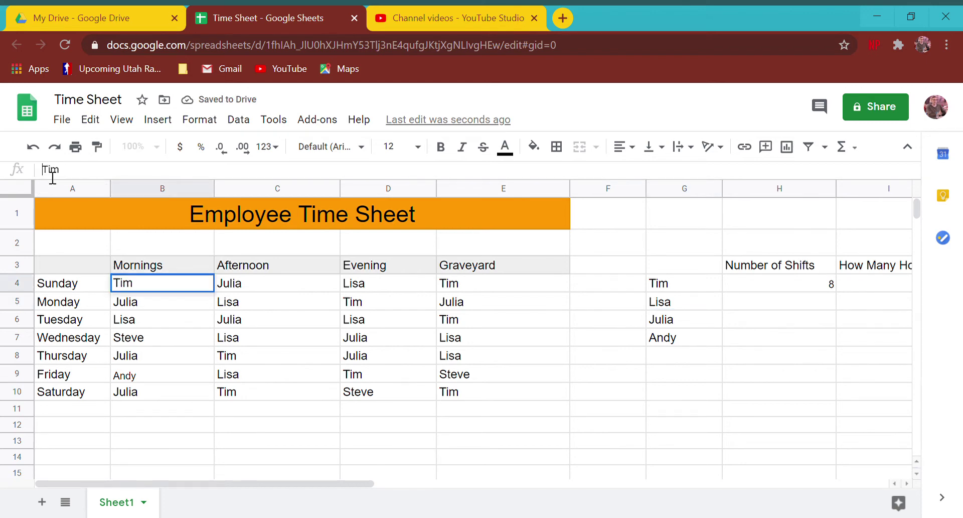
key(Return)
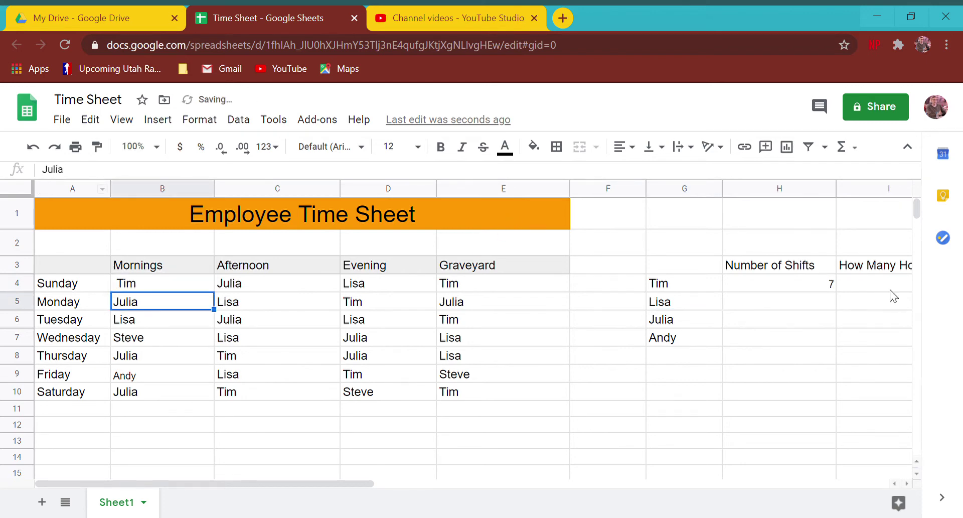
click(118, 285)
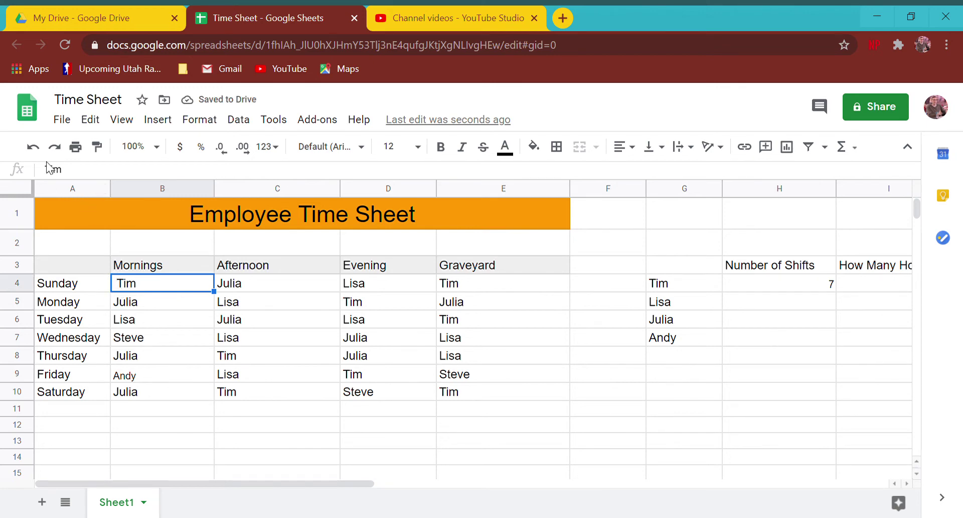
click(54, 176)
key(Delete)
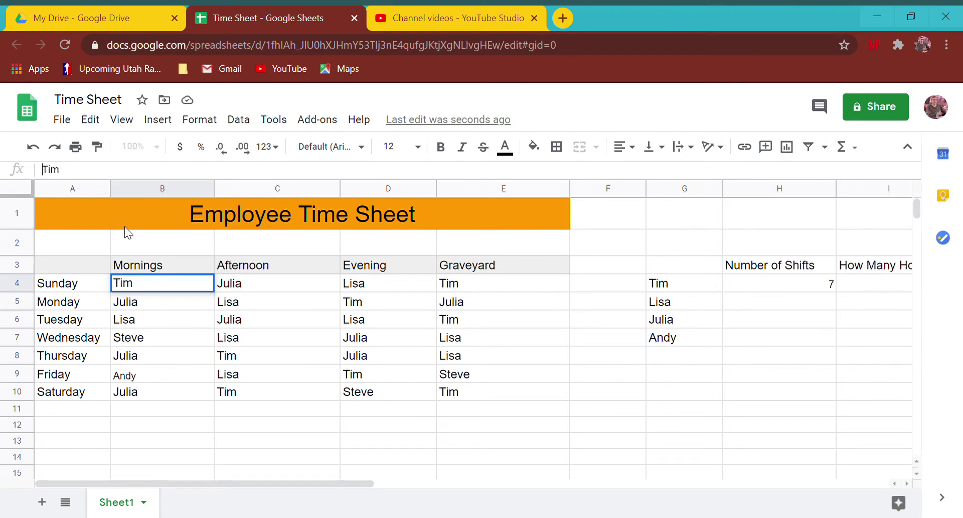
key(Return)
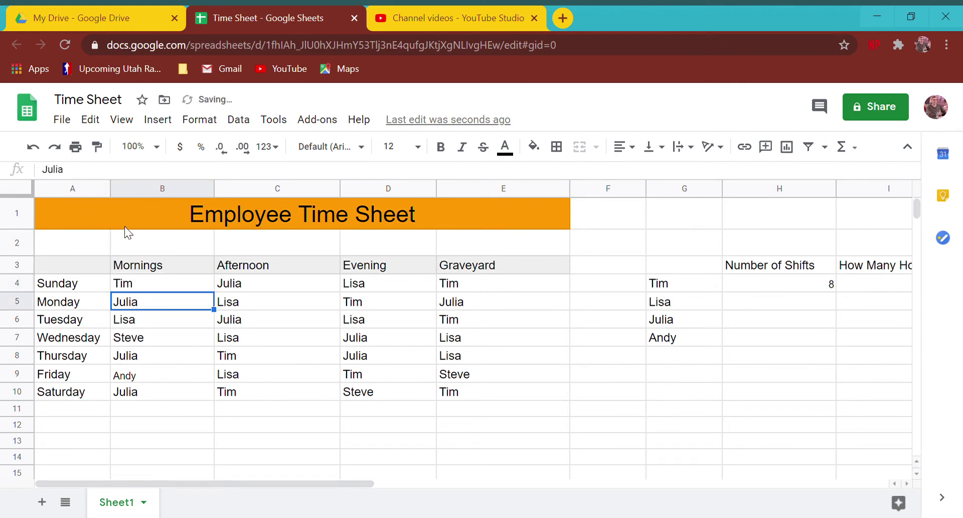
Copy the employee name from G4 into the Sunday morning cell B4.
click(693, 286)
key(ctrl+c)
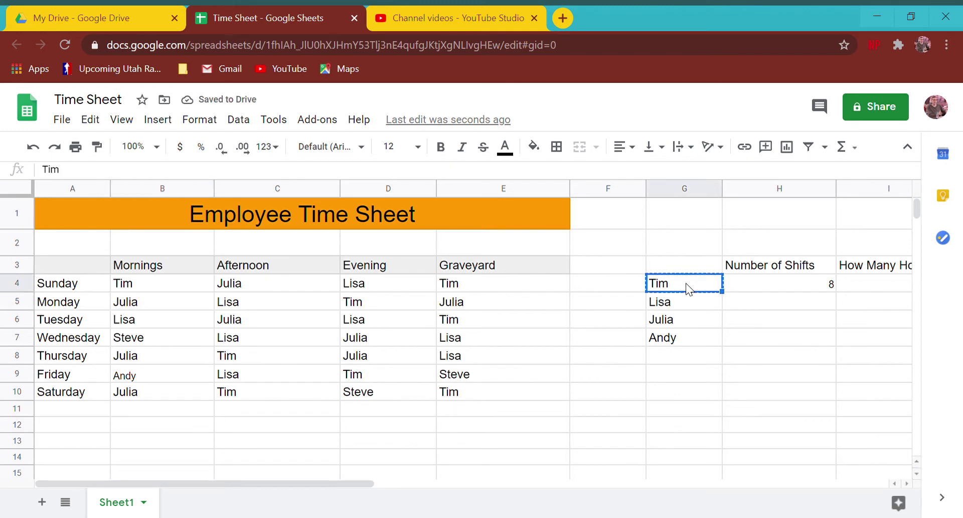
click(163, 284)
key(ctrl+v)
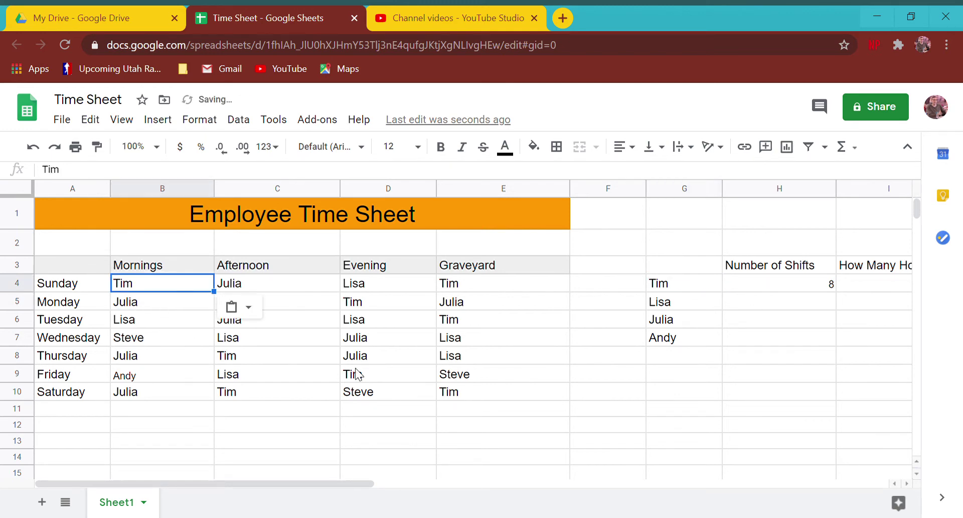
Fill the COUNTIF formula from H4 down through H7 for the remaining employees.
click(751, 301)
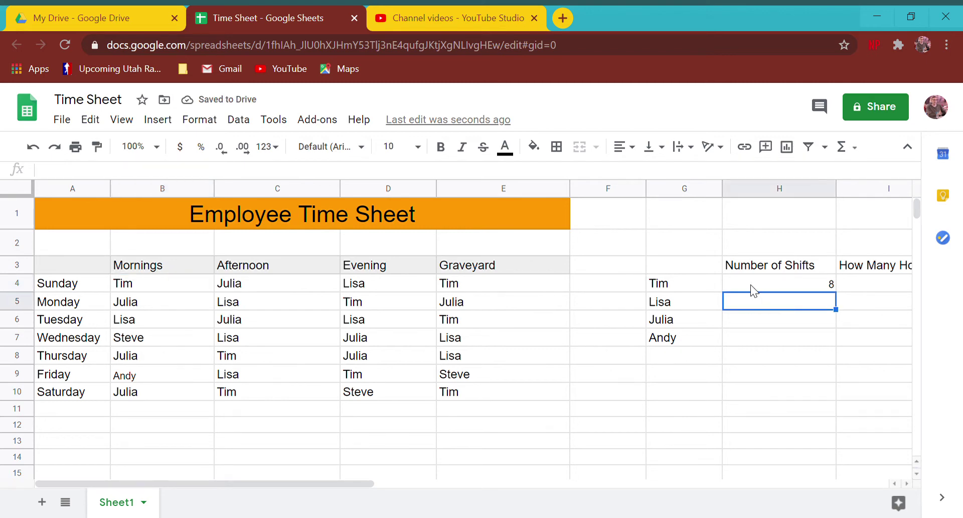
click(750, 287)
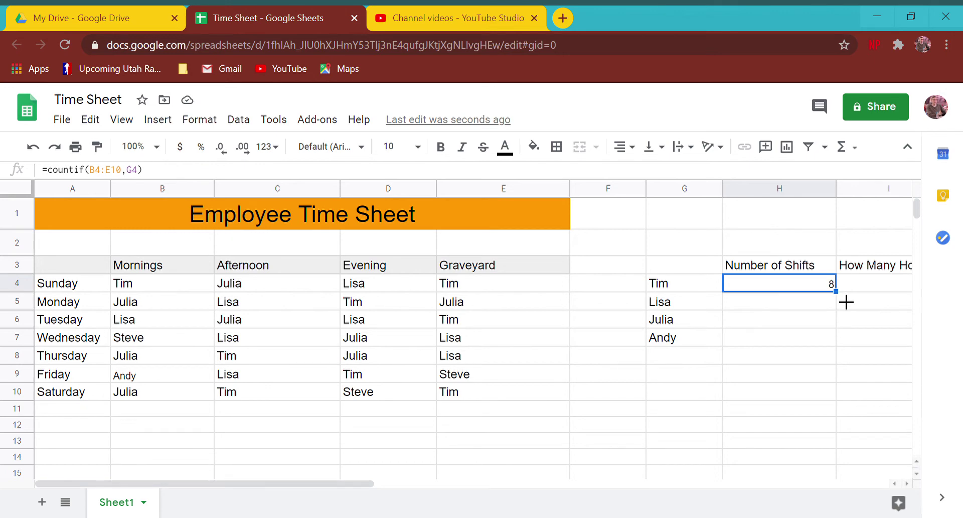
drag(847, 302, 835, 339)
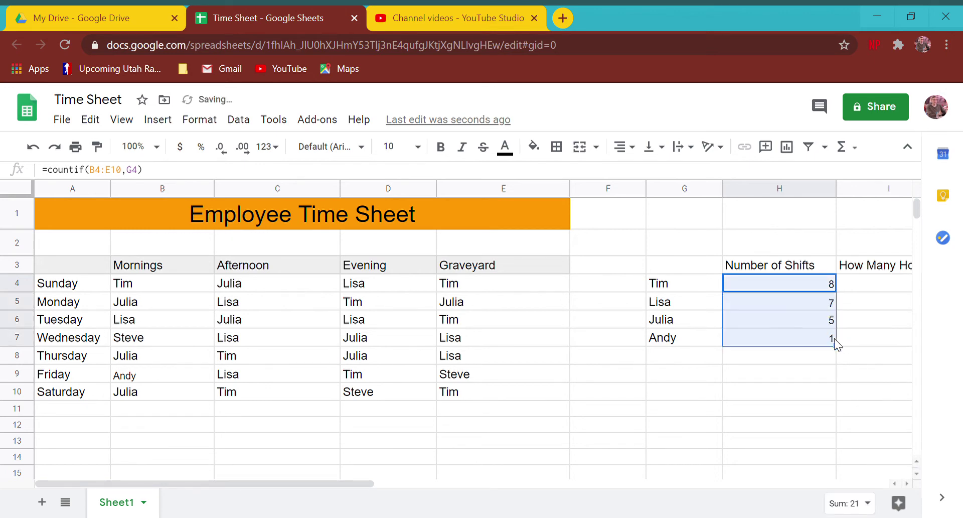
Correct the counted range in H5 so the formula reads =countif(B4:E10,G5).
click(796, 301)
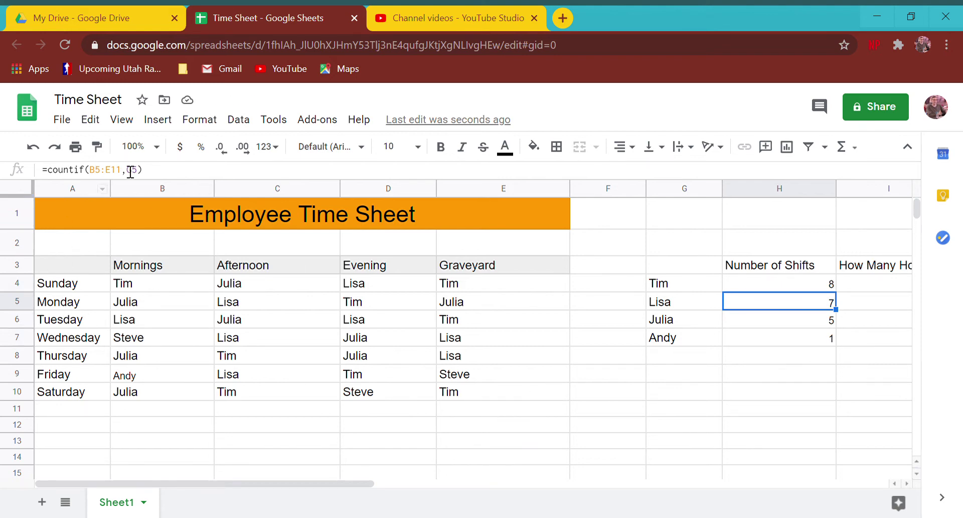
click(109, 169)
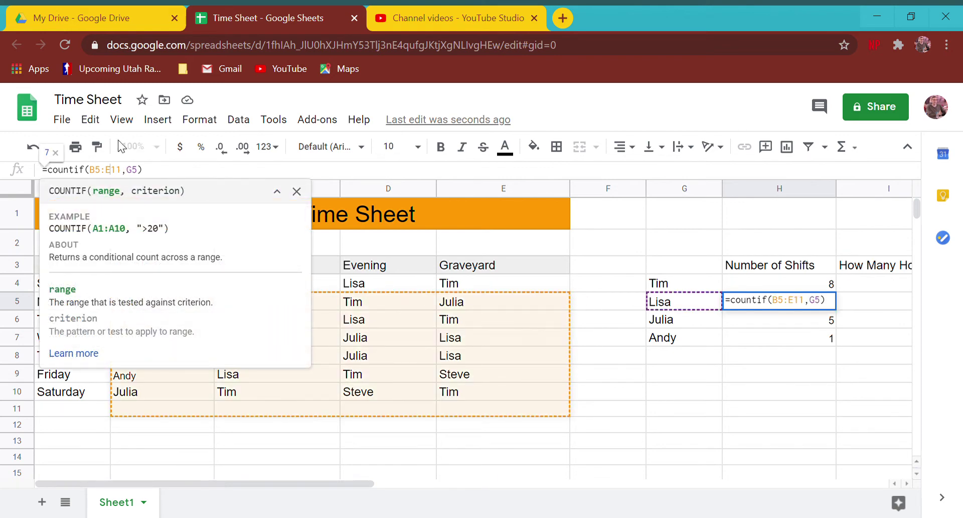
click(102, 176)
key(BackSpace)
text(4)
key(BackSpace)
text(0)
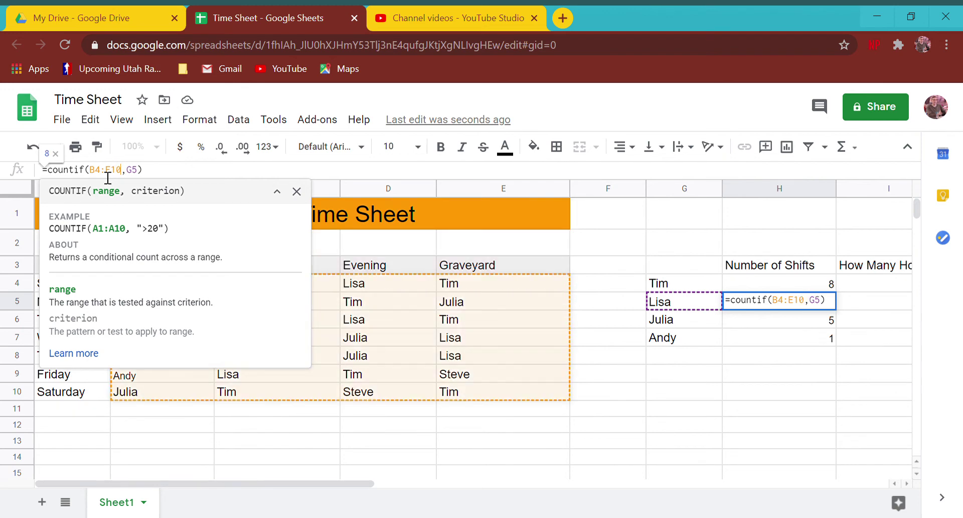
key(Return)
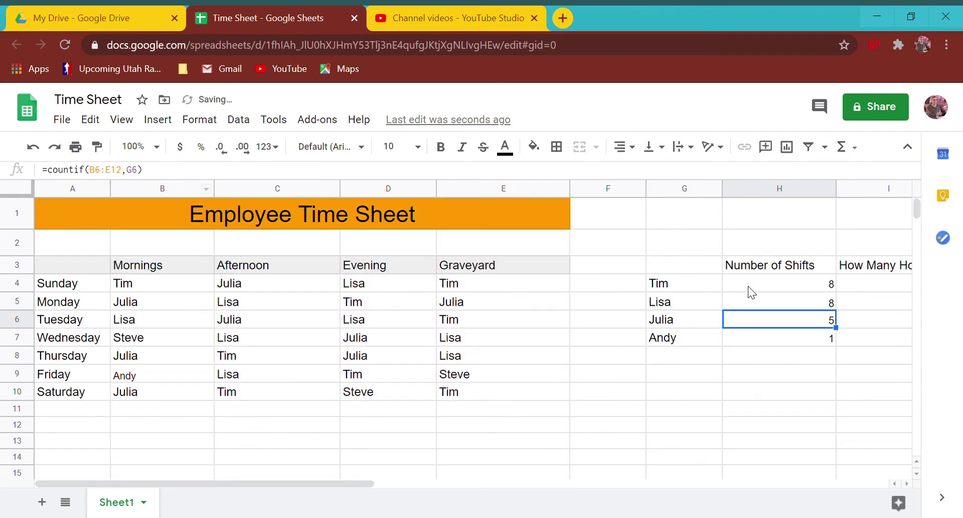
Correct the counted range in H6 so the formula reads =countif(B4:E10,G6).
click(107, 177)
key(BackSpace)
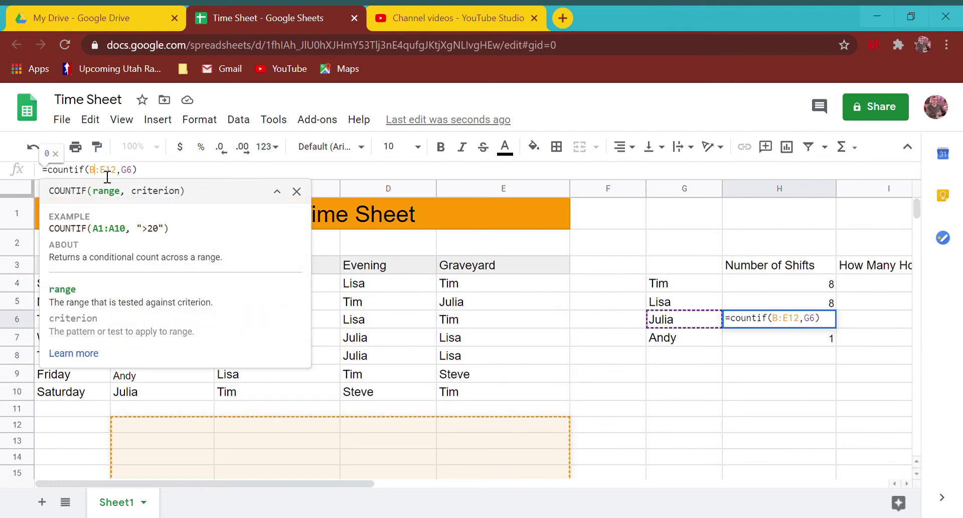
text(4)
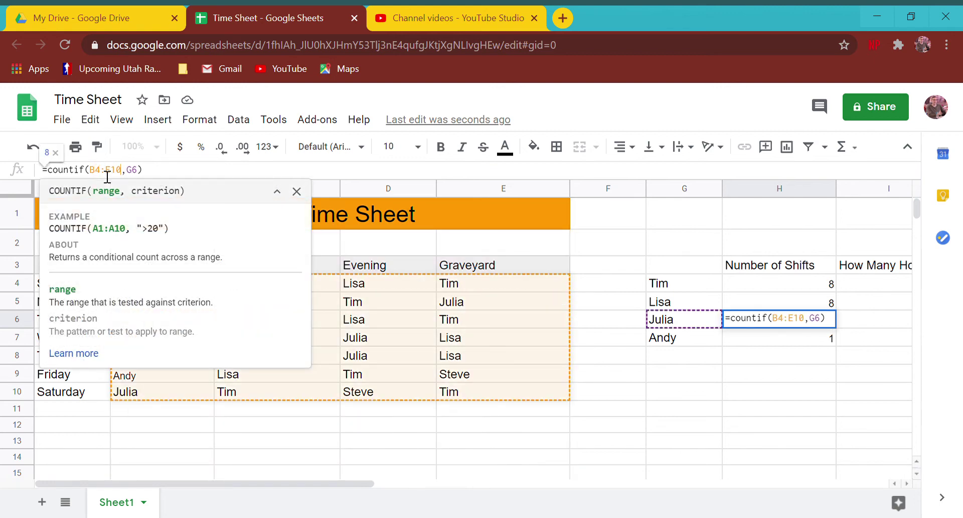
key(Return)
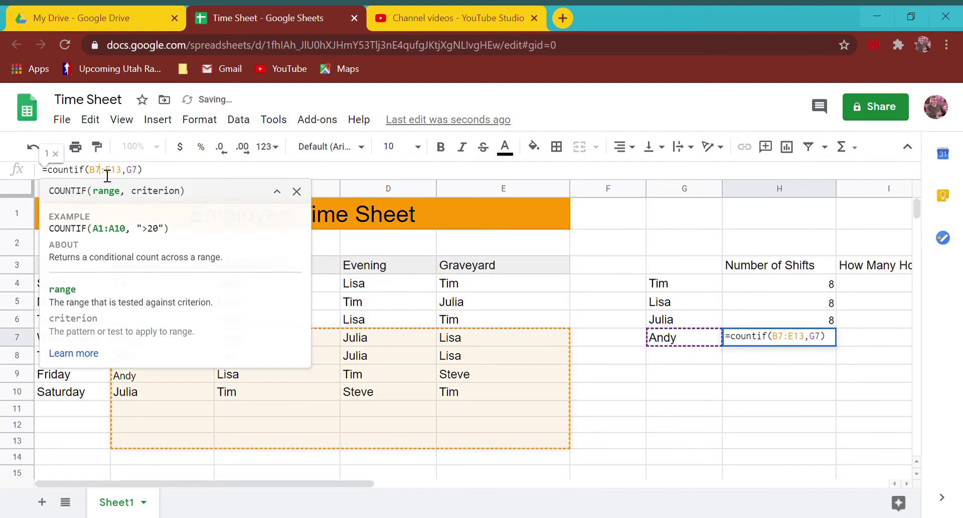
Correct the counted range in H7 so the formula reads =countif(B4:E10,G7).
click(100, 169)
key(BackSpace)
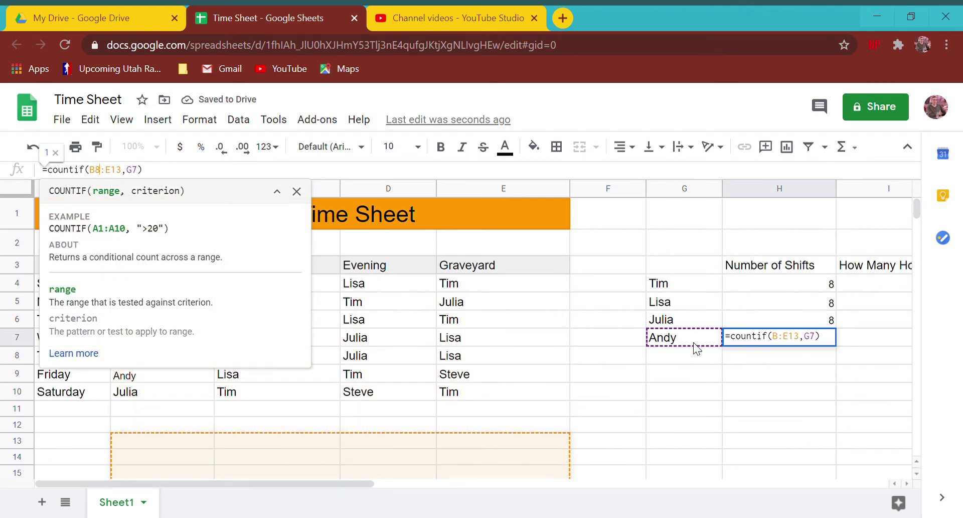
text(4)
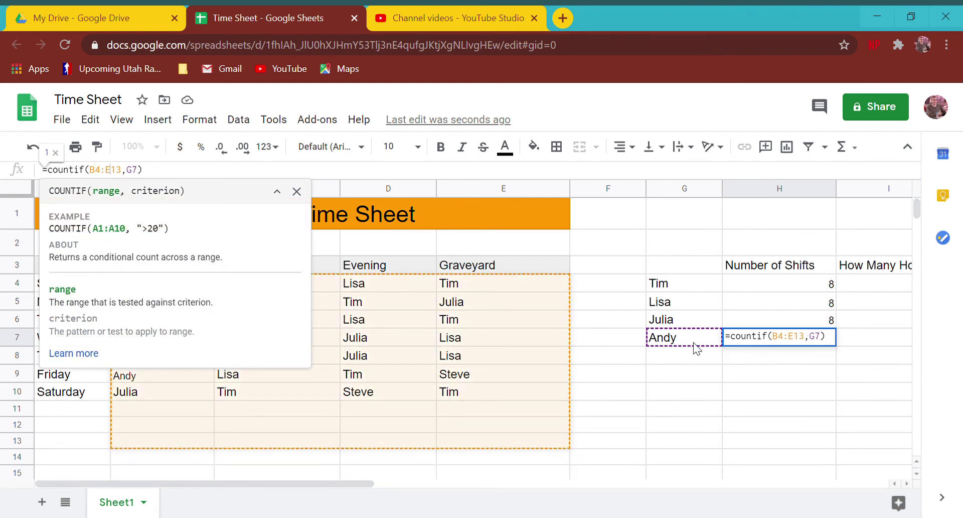
key(Right)
key(Right)
key(Right)
key(Right)
key(BackSpace)
text(0)
key(Return)
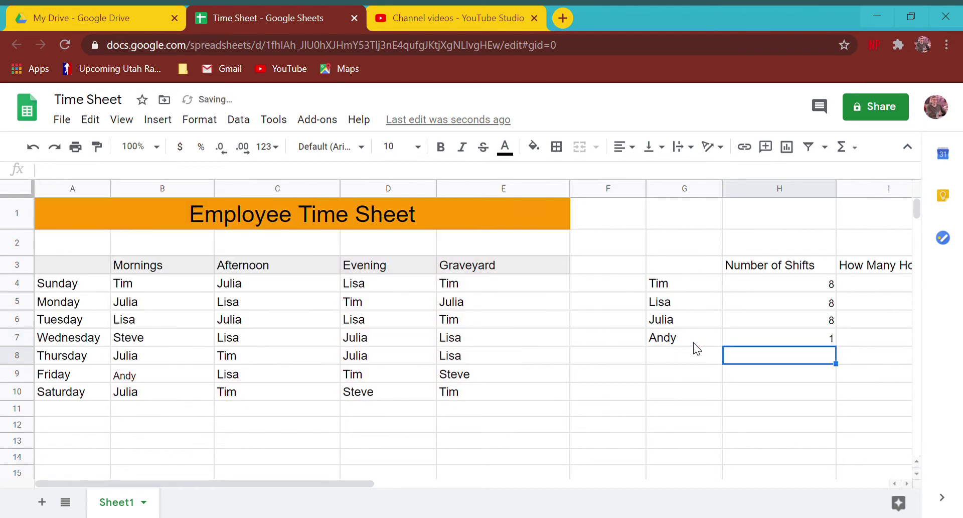
Compare the last employee's shift count with the Friday morning entry, and check the range and criterion of each COUNTIF formula in H4:H7.
click(757, 333)
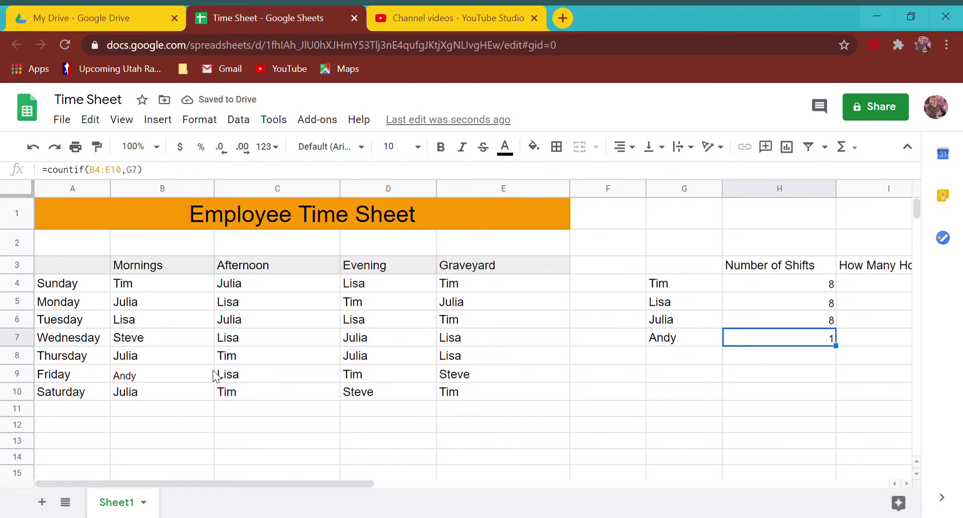
click(196, 374)
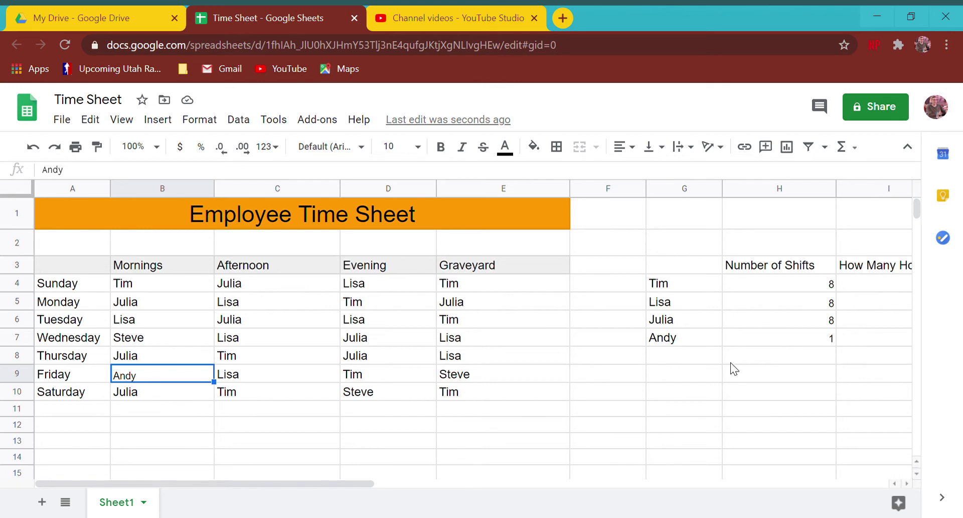
click(781, 294)
click(779, 304)
click(779, 321)
click(779, 337)
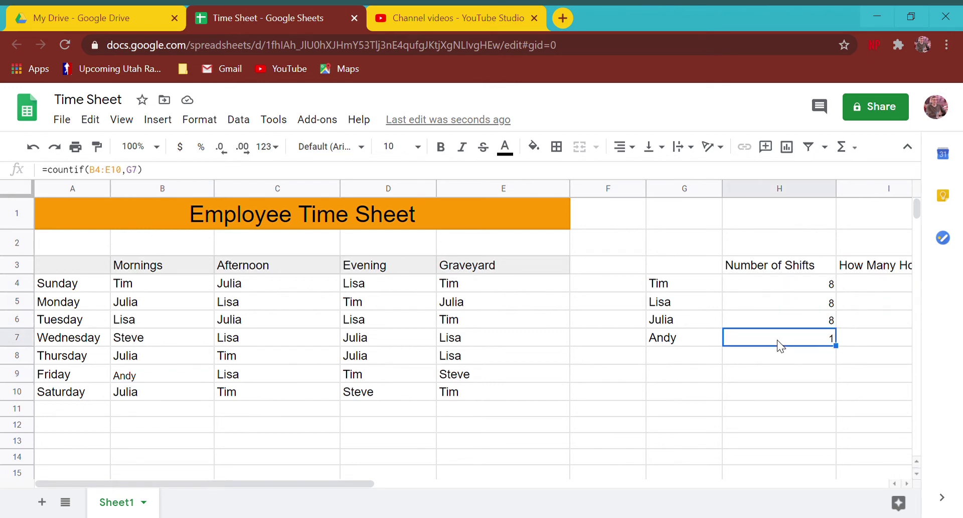
click(767, 321)
click(762, 304)
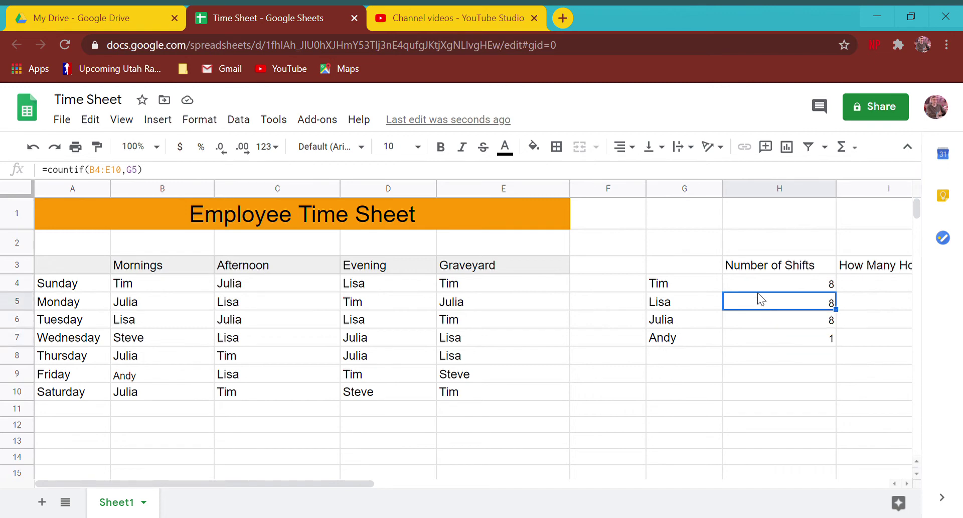
click(756, 285)
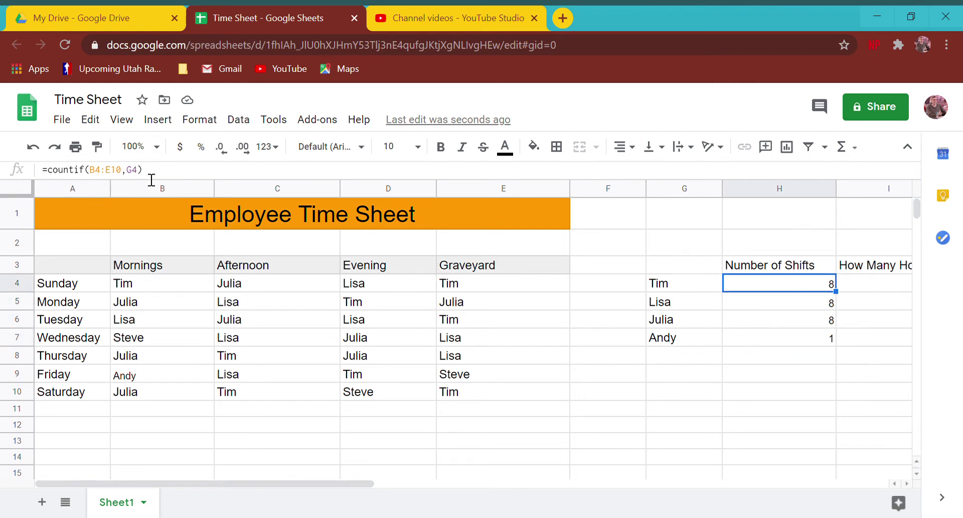
click(762, 307)
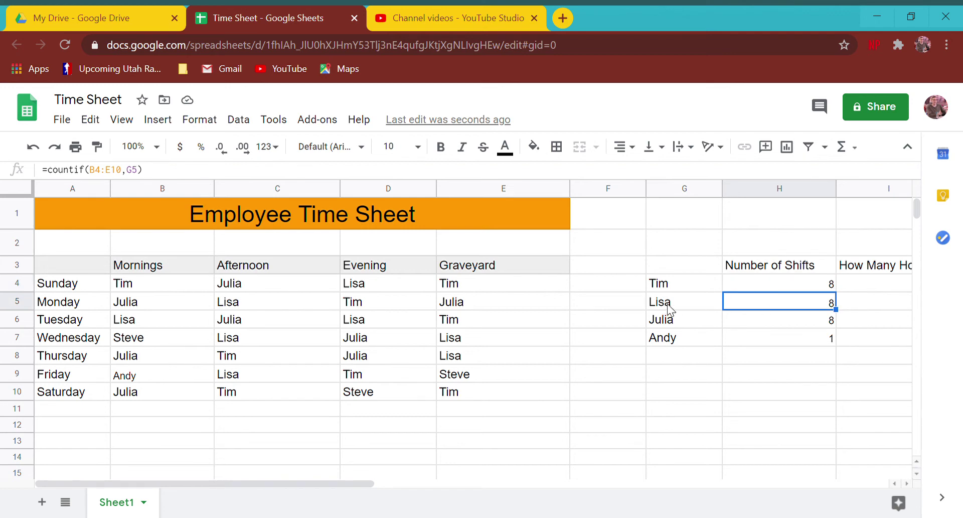
click(782, 321)
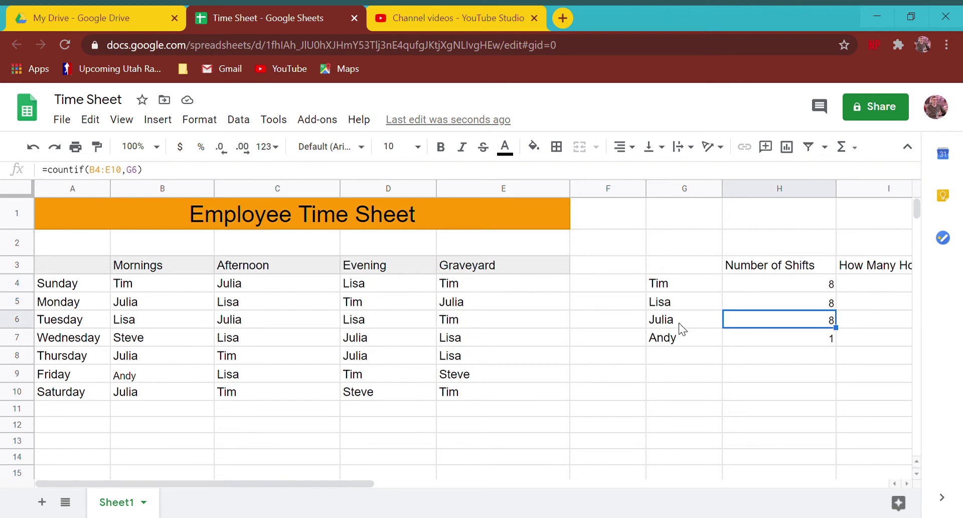
click(770, 341)
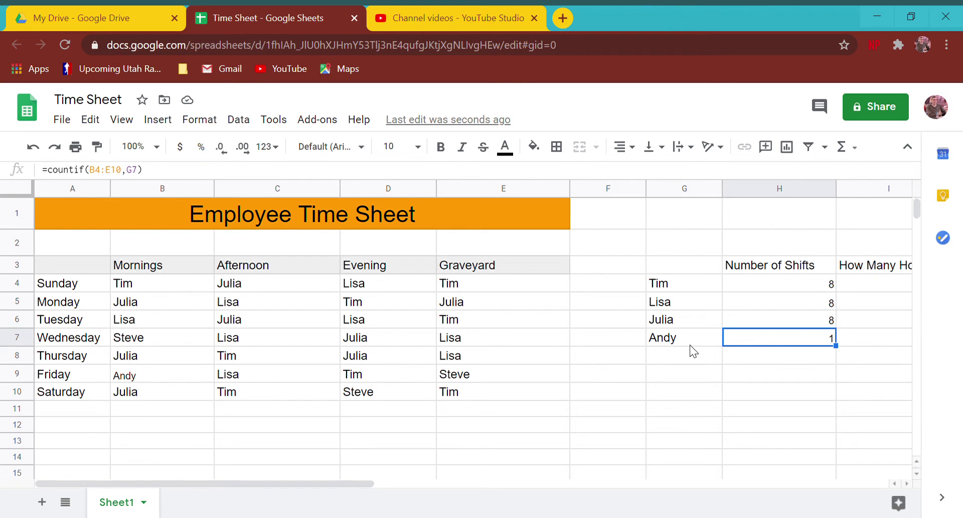
Enter the formula =h4*4 in I4 to calculate the first employee's hours from the number of shifts.
drag(329, 486, 545, 389)
click(685, 285)
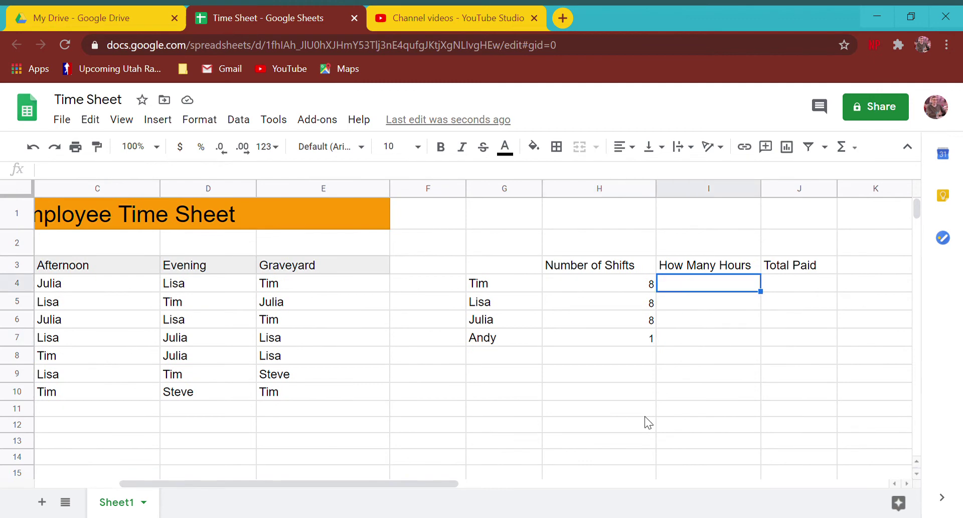
text(=)
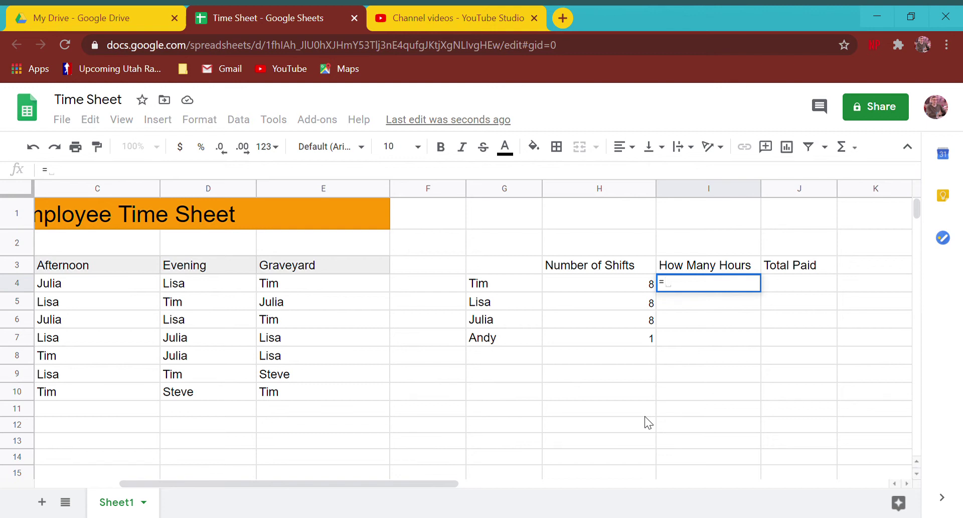
text(h)
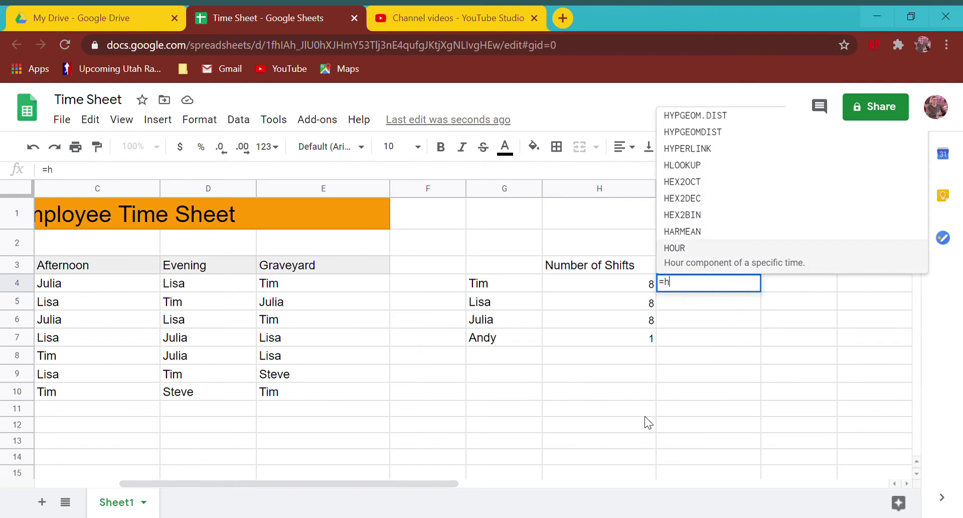
text(4)
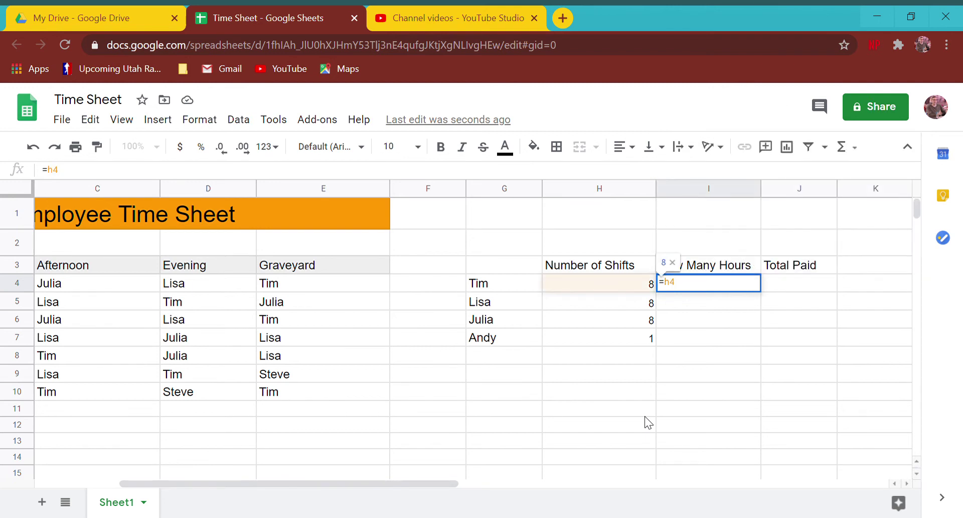
text(*4)
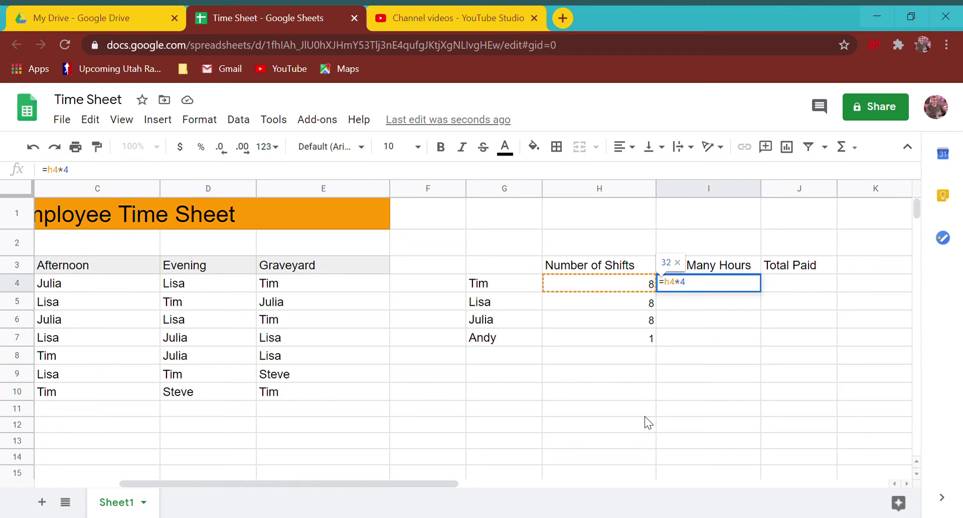
key(Return)
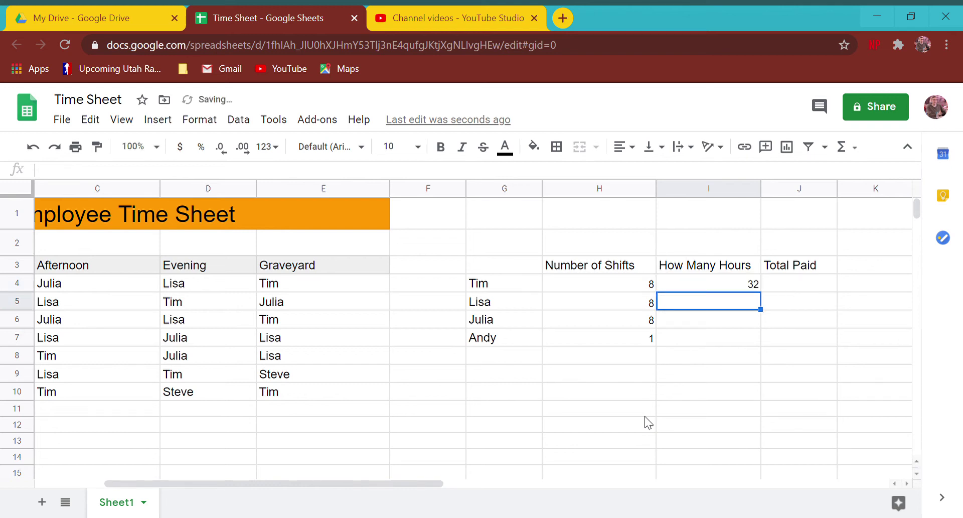
Copy the hours formula from I4 down through I7 and check the cell reference in each copied formula.
click(705, 287)
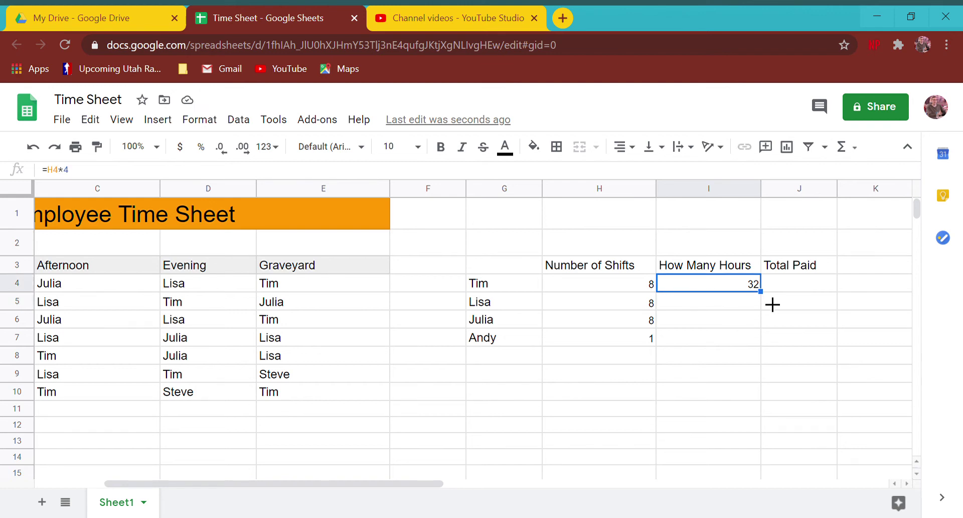
drag(774, 303, 774, 357)
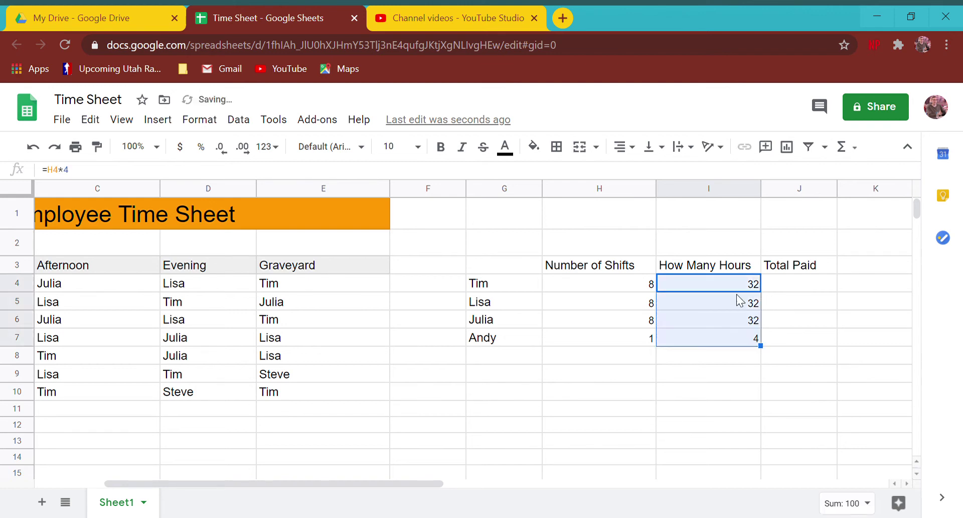
click(728, 363)
click(716, 304)
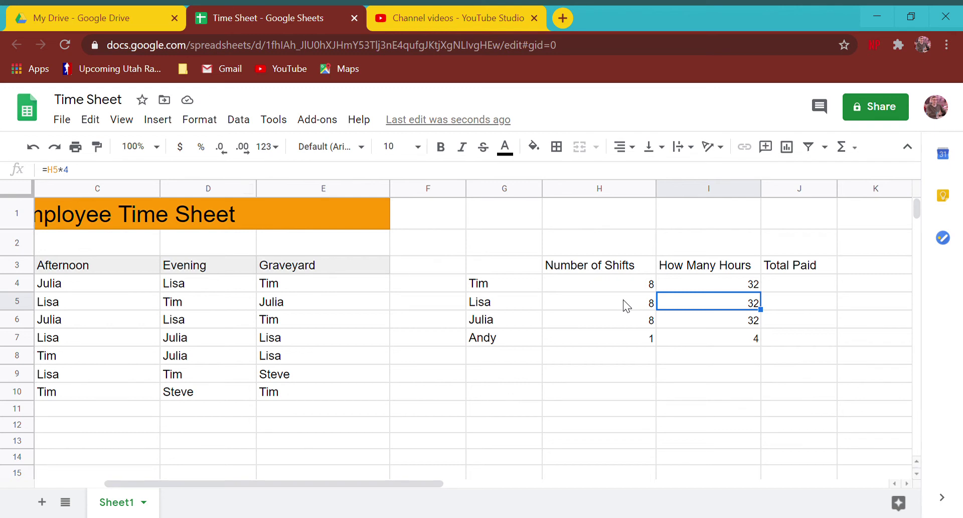
click(679, 324)
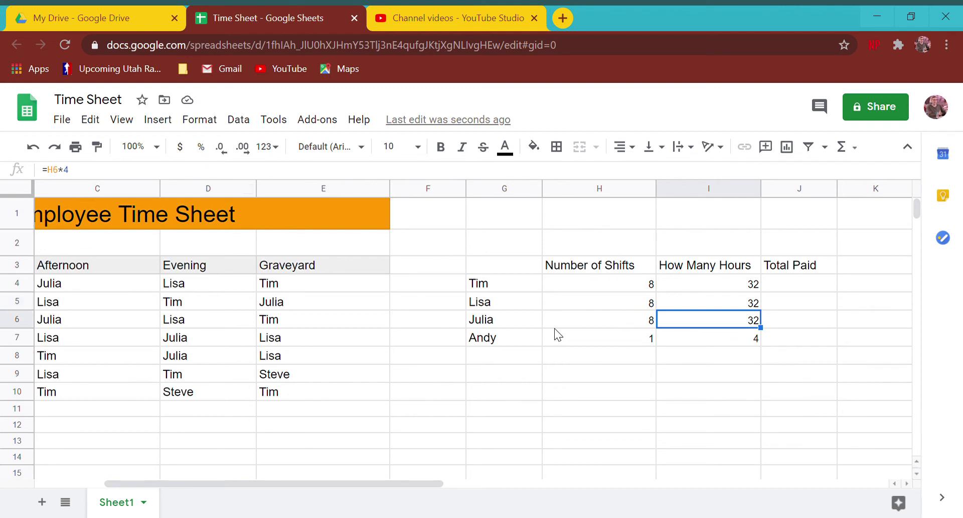
click(675, 338)
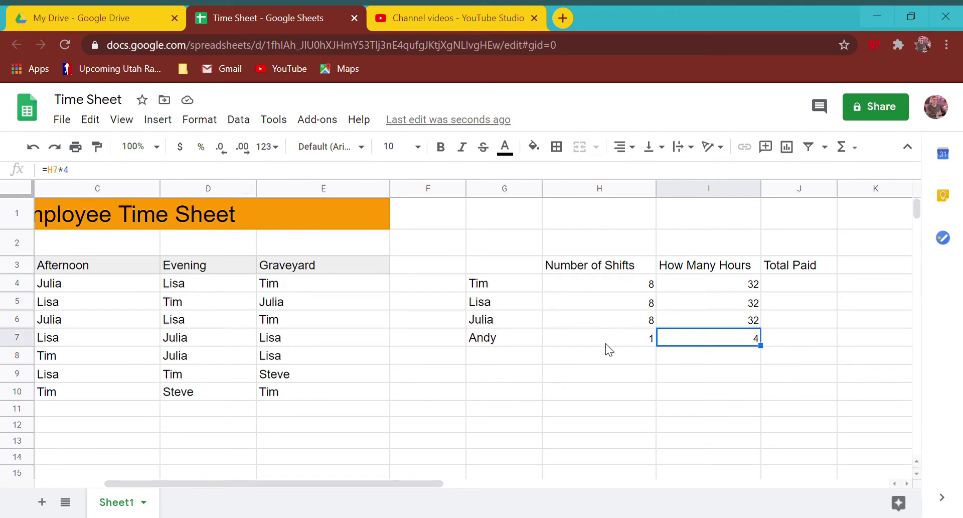
Enter the formula =I4*12 in J4 to calculate the first employee's total pay.
click(796, 286)
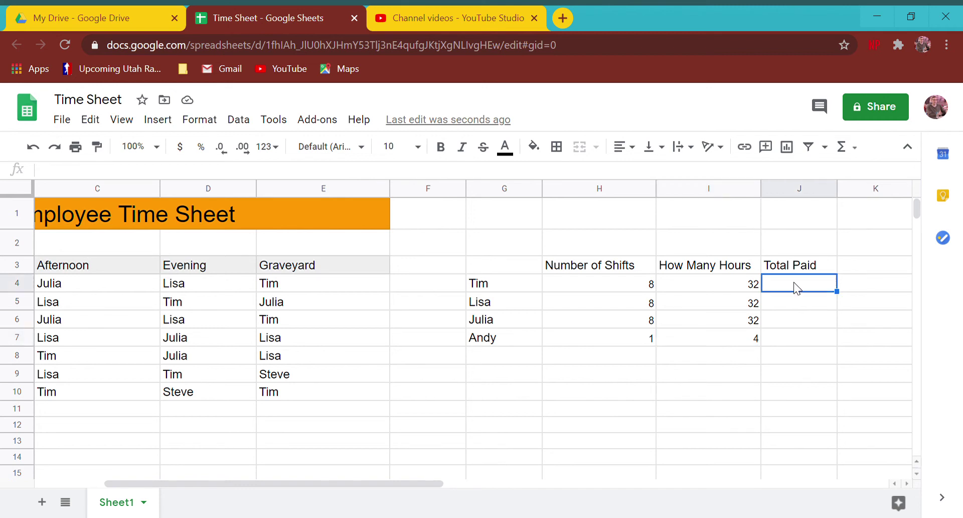
text(=)
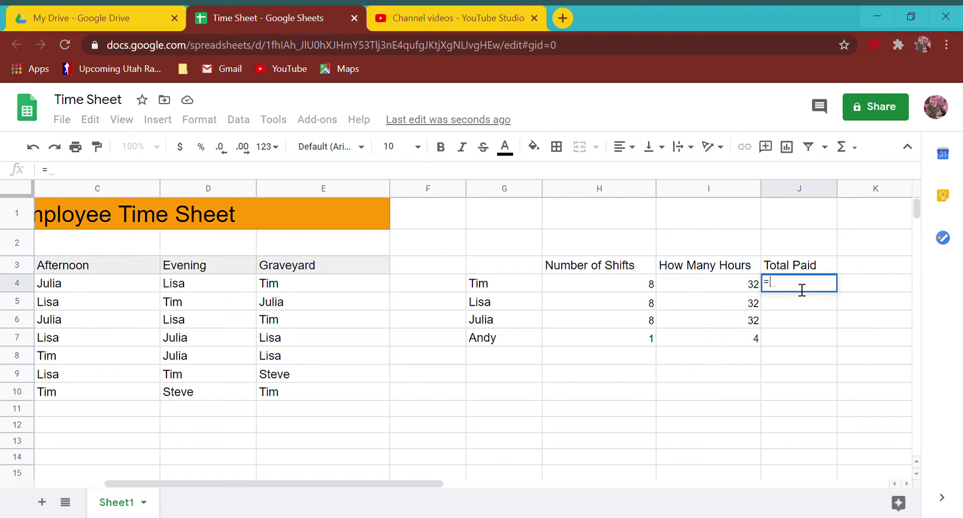
text(I4*12)
key(Return)
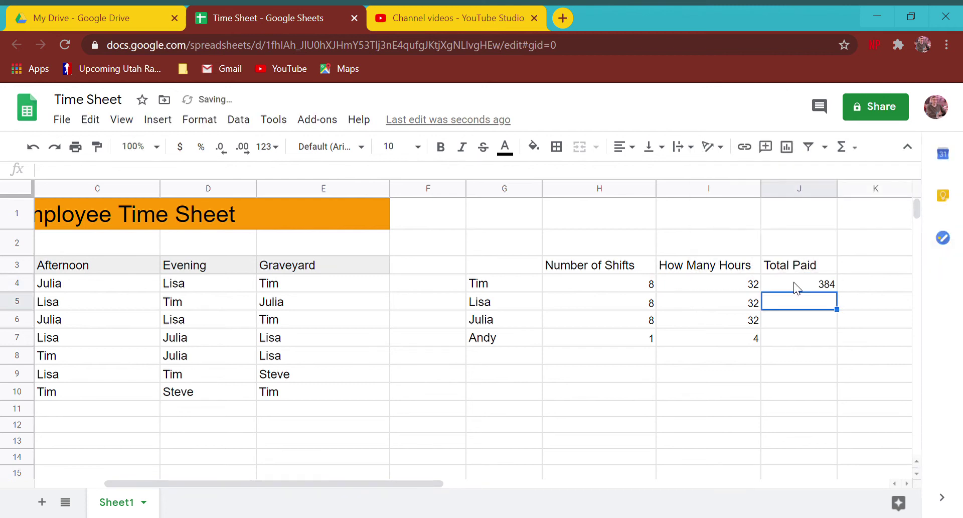
Copy the total pay formula from J4 down through J7 and check the formula in each row.
click(793, 282)
drag(836, 291, 849, 342)
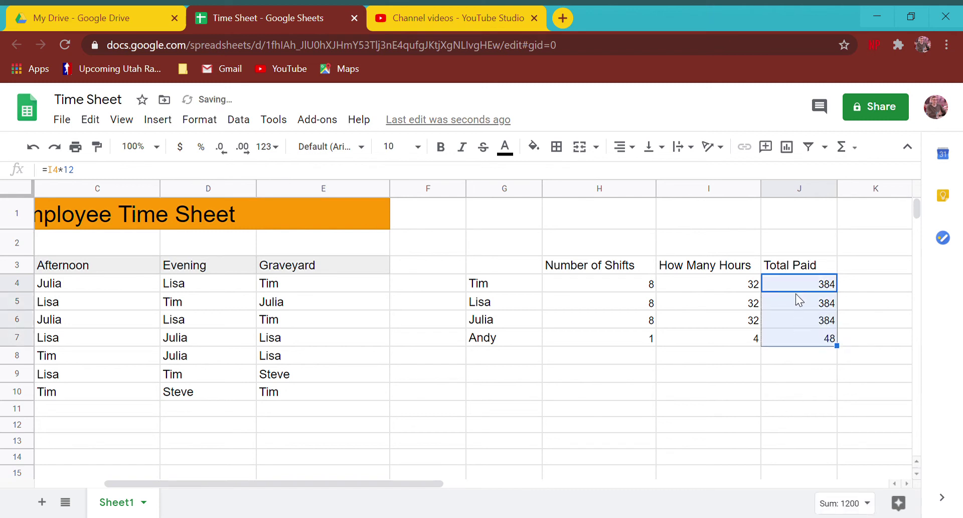
click(794, 280)
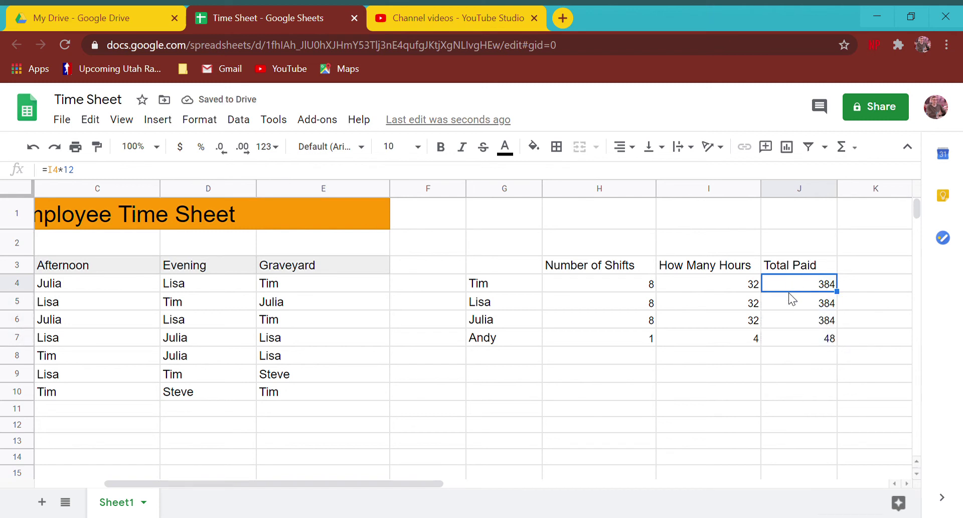
click(793, 305)
click(794, 321)
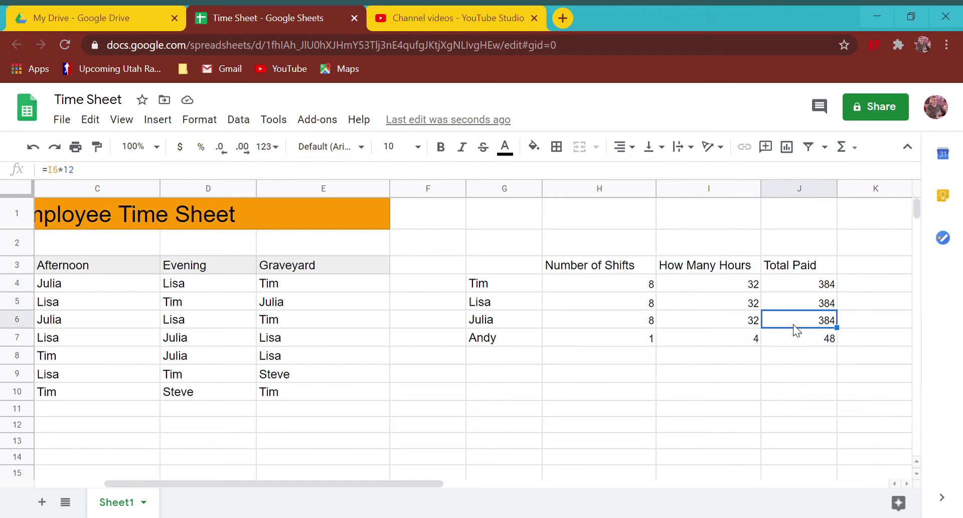
click(788, 345)
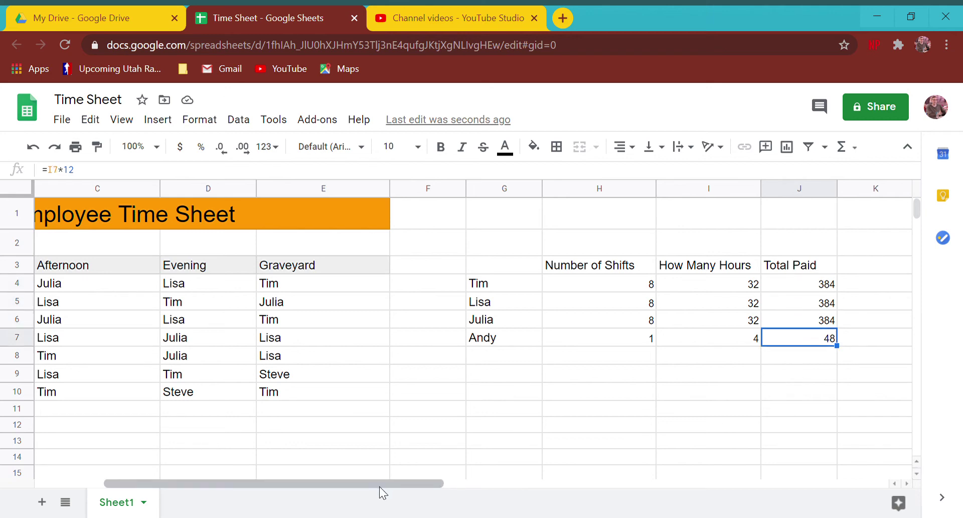
Insert a chart based on the employee summary range G3:J7, including its header row.
drag(379, 487, 442, 471)
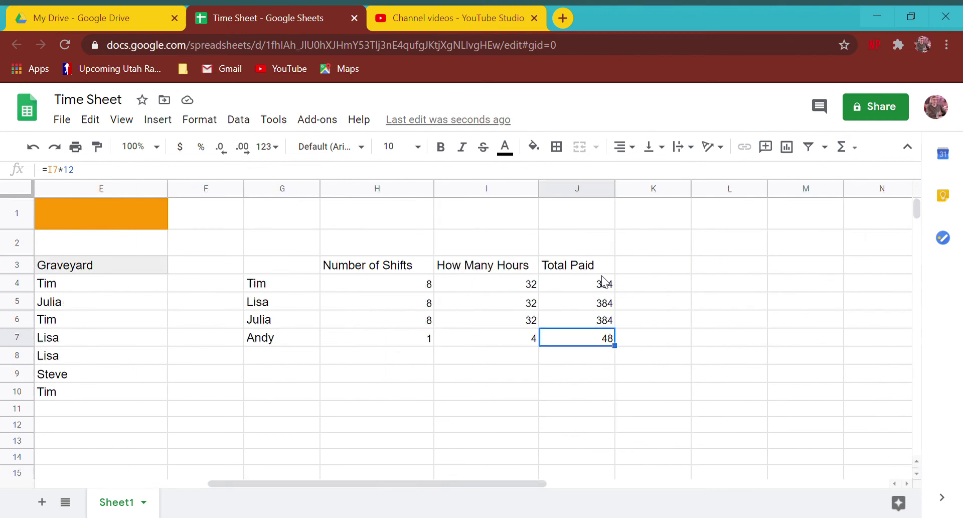
click(271, 286)
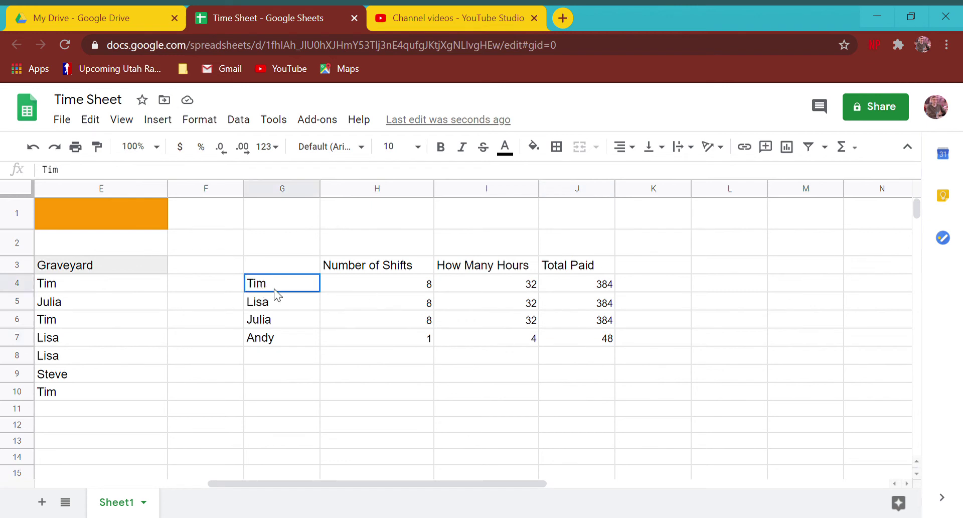
drag(275, 290, 609, 344)
click(266, 260)
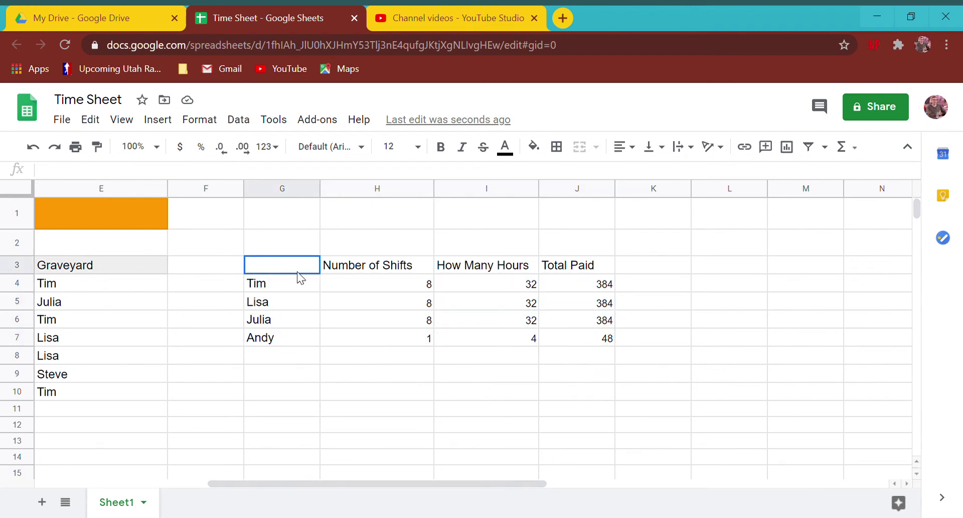
drag(297, 272, 611, 343)
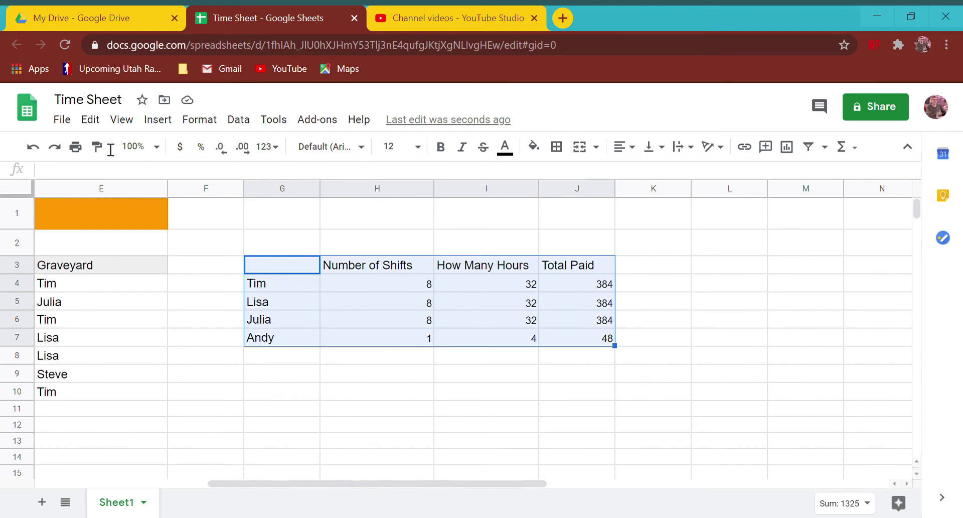
click(195, 123)
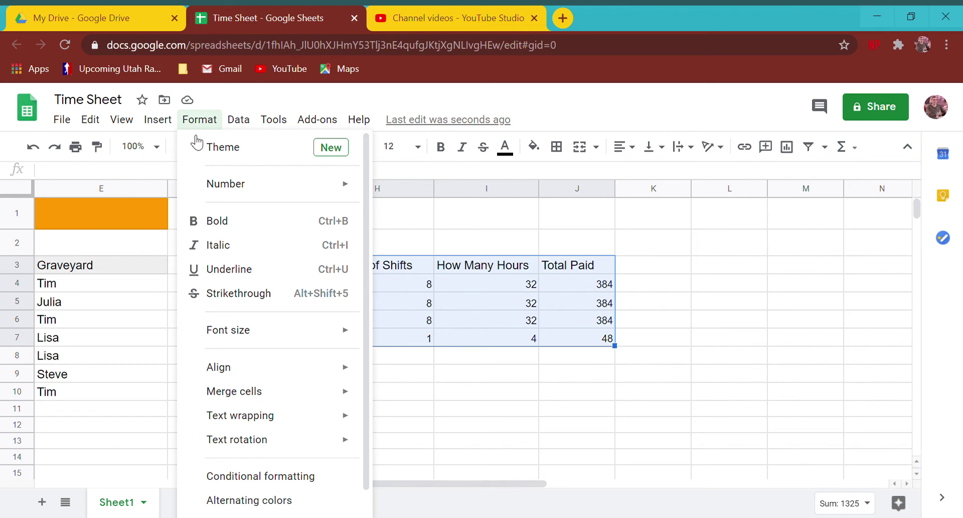
mouse_move(169, 122)
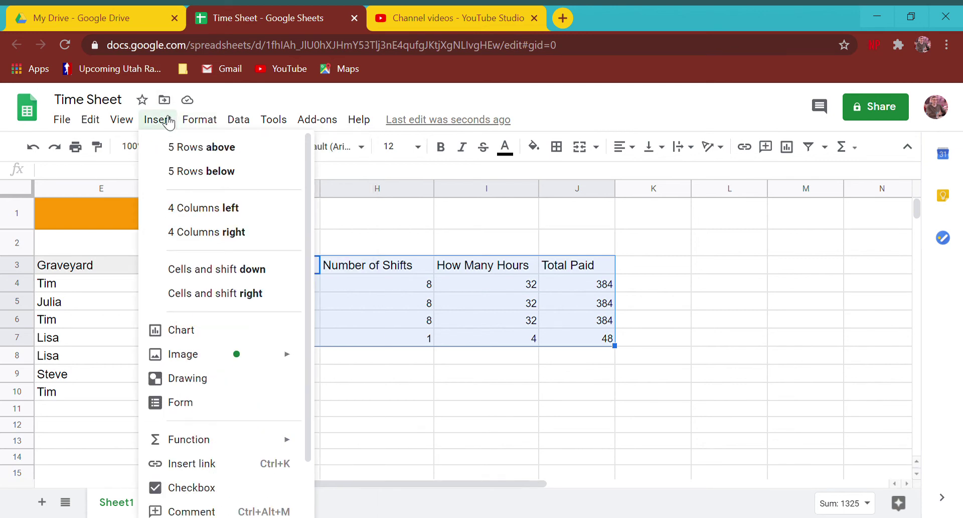
click(198, 333)
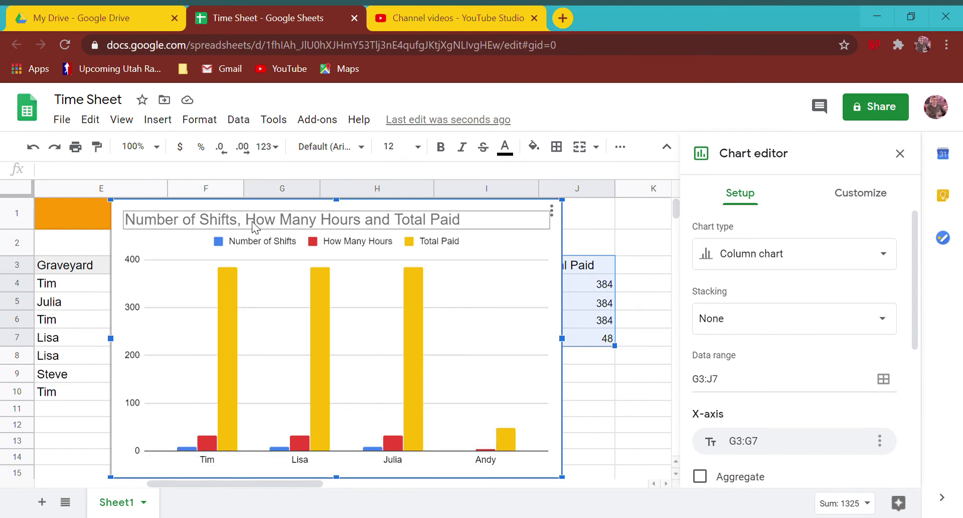
Move the chart below the employee summary table so that it starts around row 8 in column E.
drag(232, 211, 323, 378)
scroll(472, 333, down, 3)
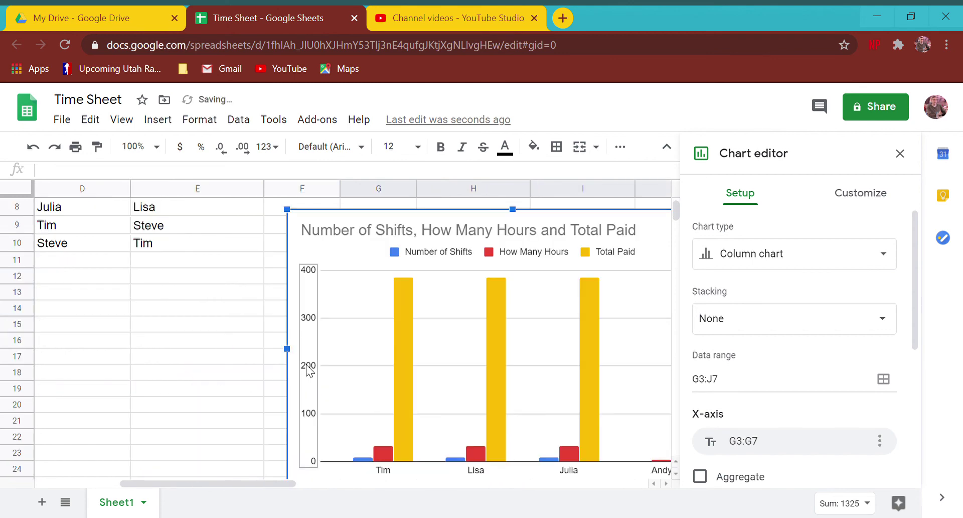
drag(405, 226, 302, 216)
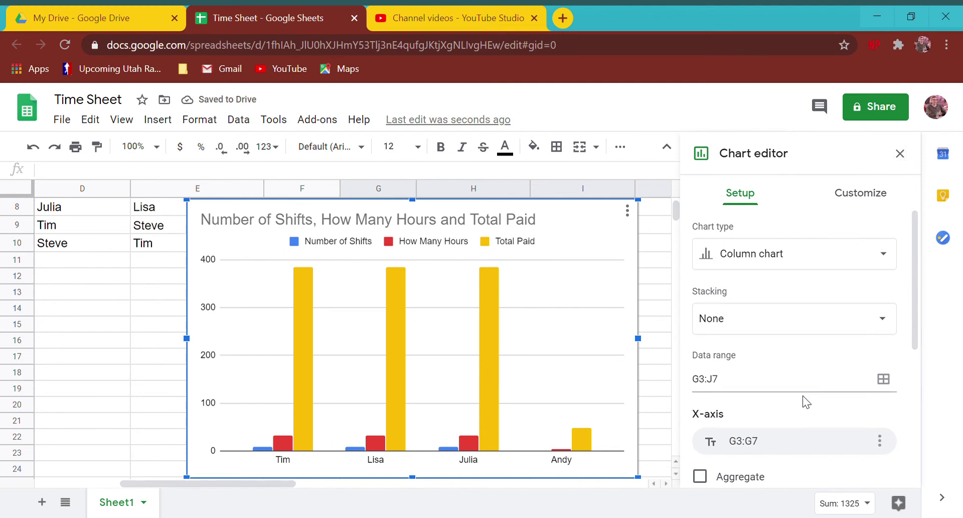
Remove the How Many Hours and Number of Shifts series from the chart, keeping Total Paid, and close the chart editor.
scroll(806, 400, down, 2)
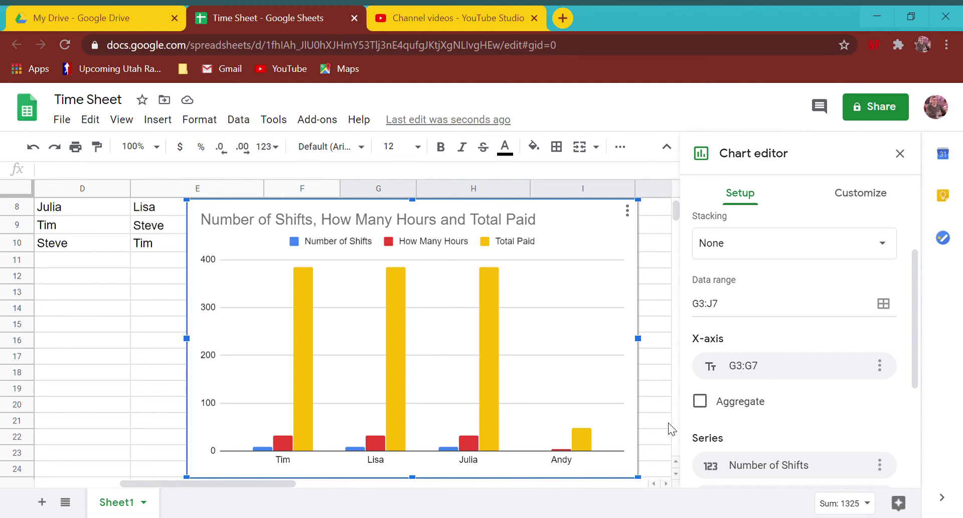
scroll(768, 426, down, 2)
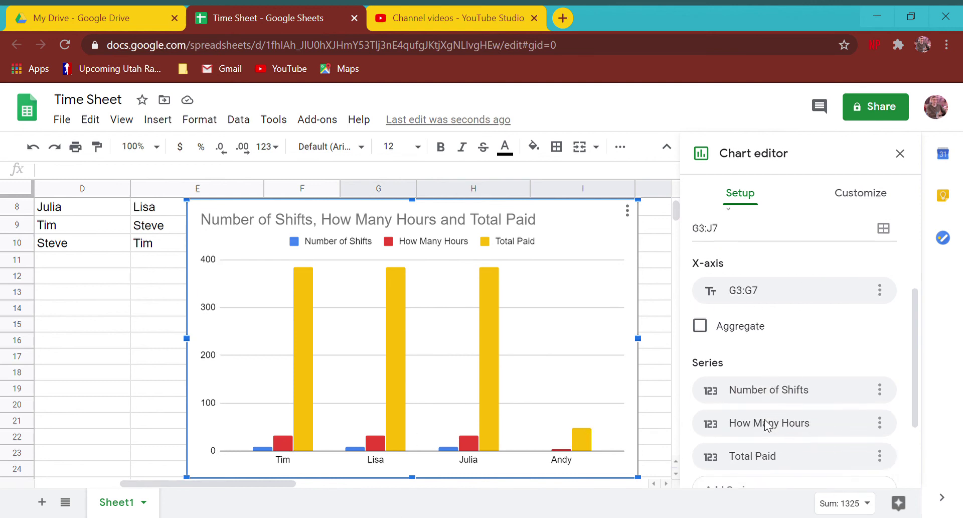
scroll(823, 428, down, 3)
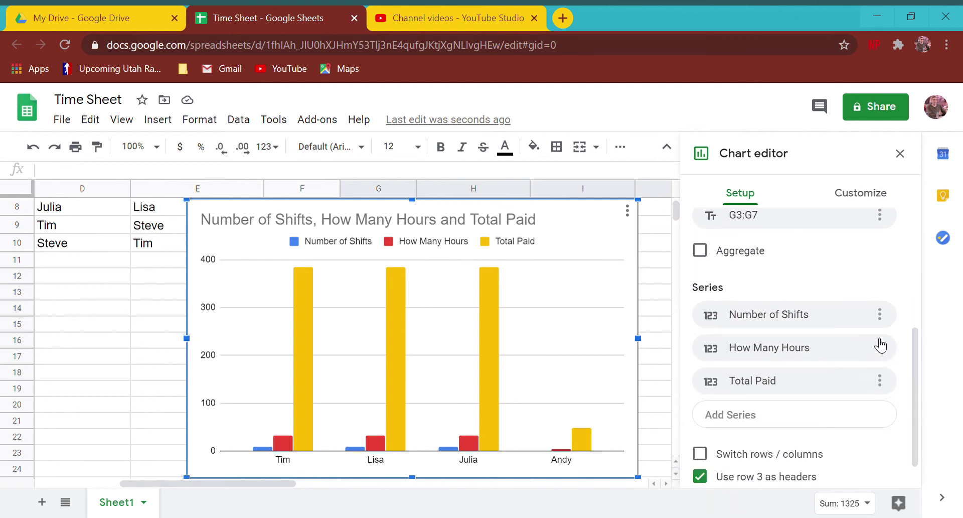
click(881, 347)
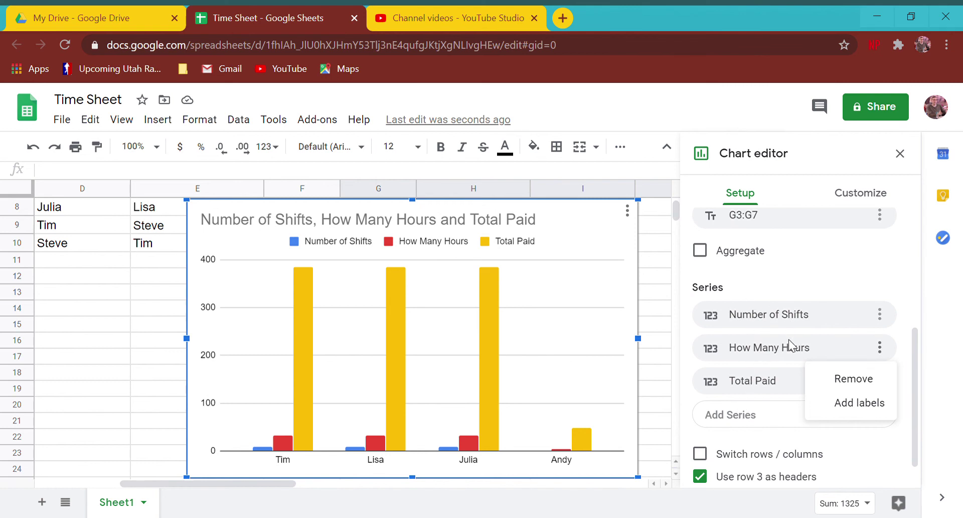
click(859, 384)
click(880, 314)
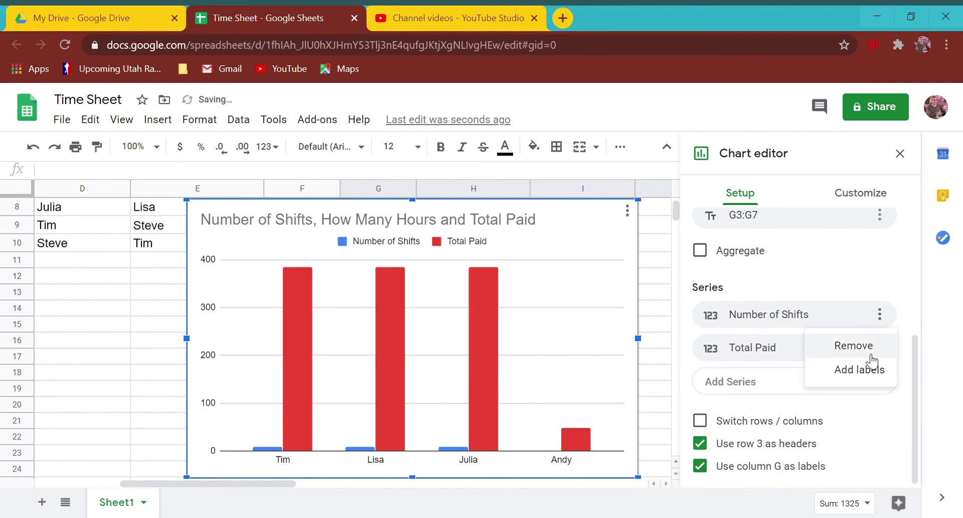
click(791, 345)
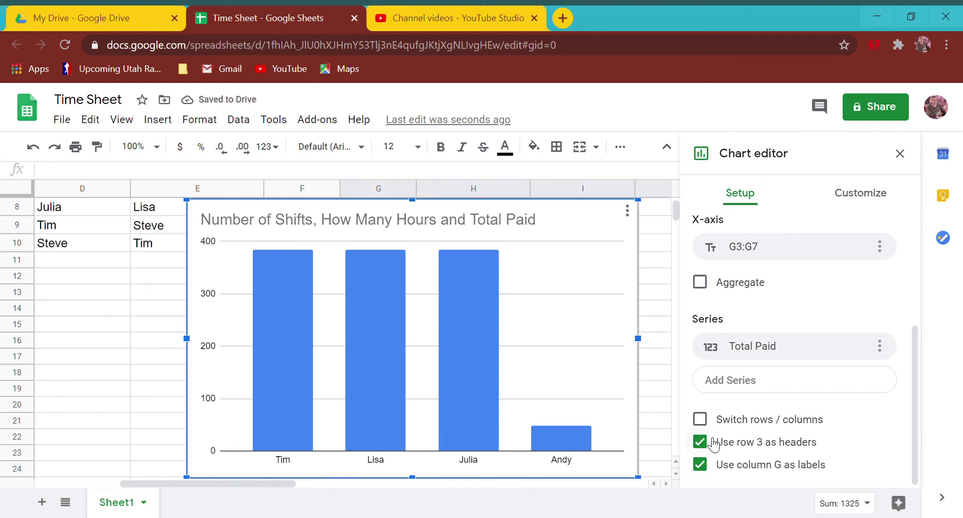
scroll(728, 357, up, 4)
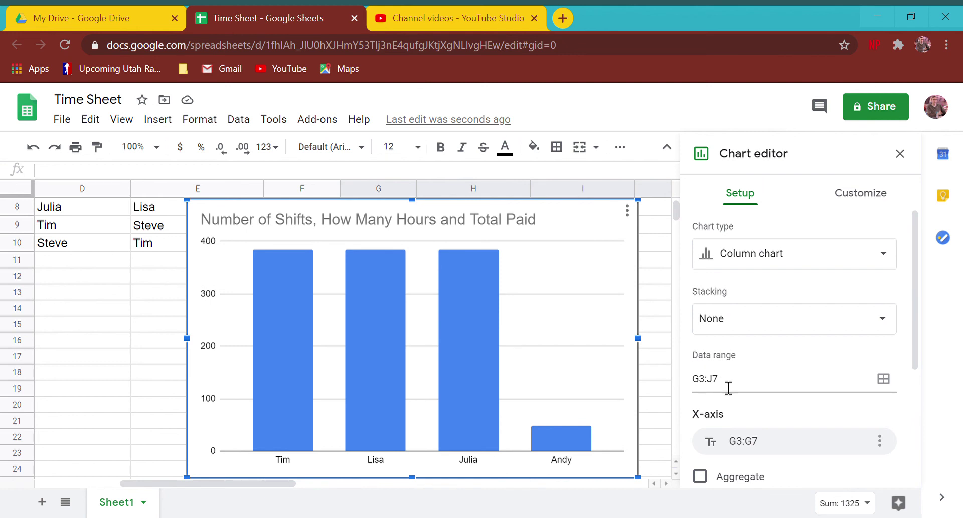
click(900, 154)
click(438, 323)
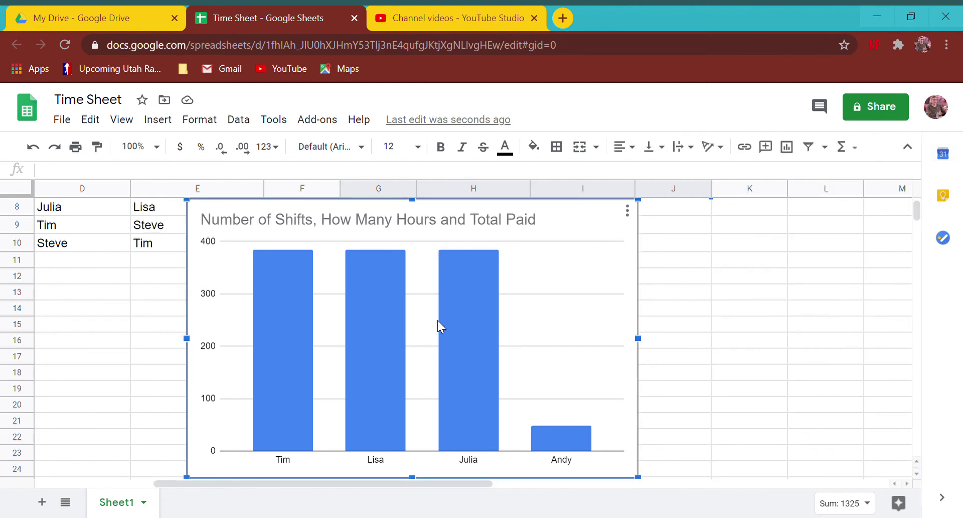
Shift the chart slightly to the right within column E below the employee summary table.
mouse_move(439, 327)
mouse_down()
mouse_move(571, 387)
mouse_move(481, 320)
mouse_move(451, 334)
mouse_up()
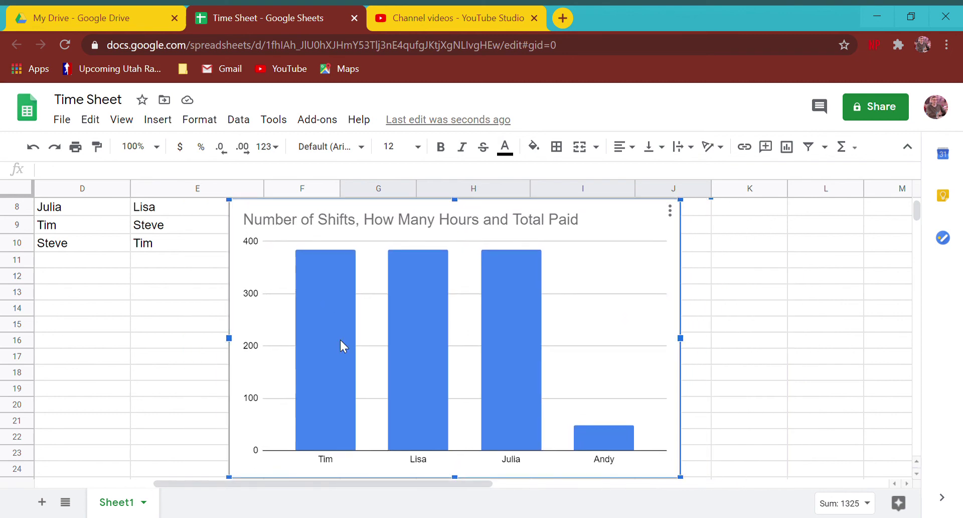
scroll(339, 338, up, 3)
scroll(321, 355, down, 3)
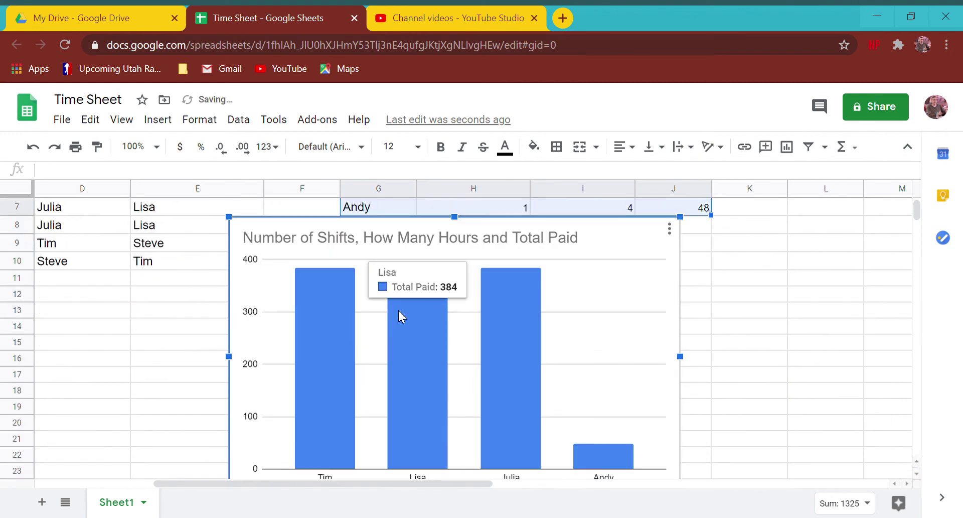
mouse_move(261, 304)
mouse_down()
mouse_move(286, 350)
mouse_move(271, 314)
mouse_up()
scroll(248, 441, left, 2)
drag(273, 478, 29, 478)
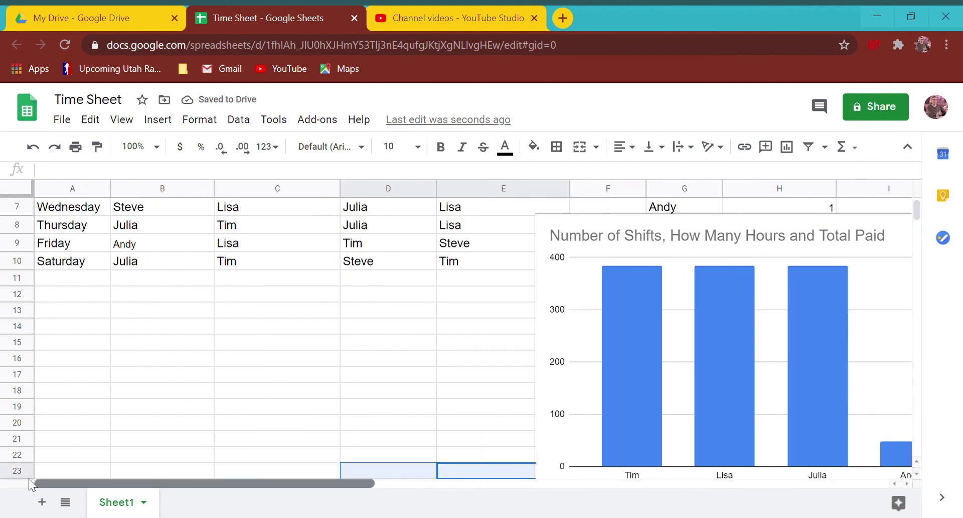
Copy the employee name from the Friday morning shift in B9 into the Sunday morning shift in B4.
scroll(125, 394, up, 2)
click(164, 371)
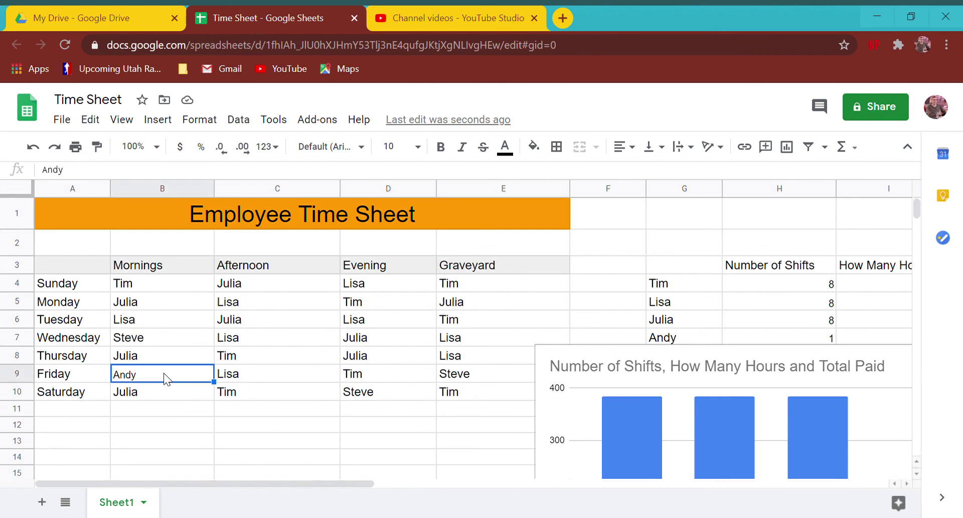
key(ctrl+c)
click(188, 291)
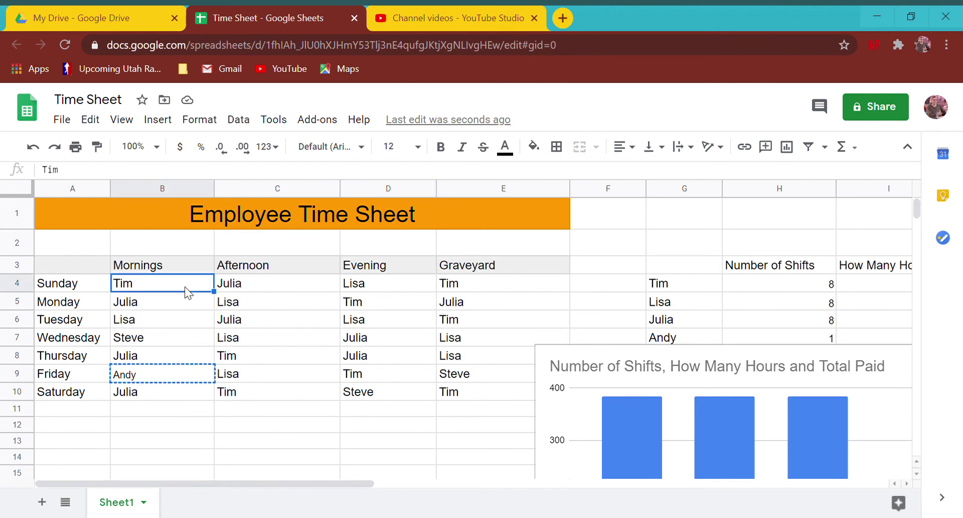
key(ctrl+v)
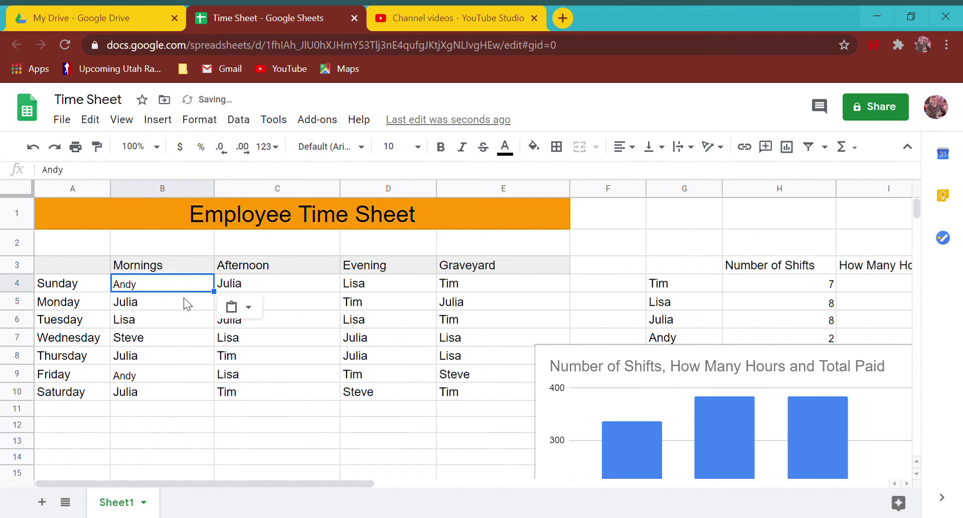
Paste the copied employee name into the shifts in C7, D6, E5 and B10.
click(297, 340)
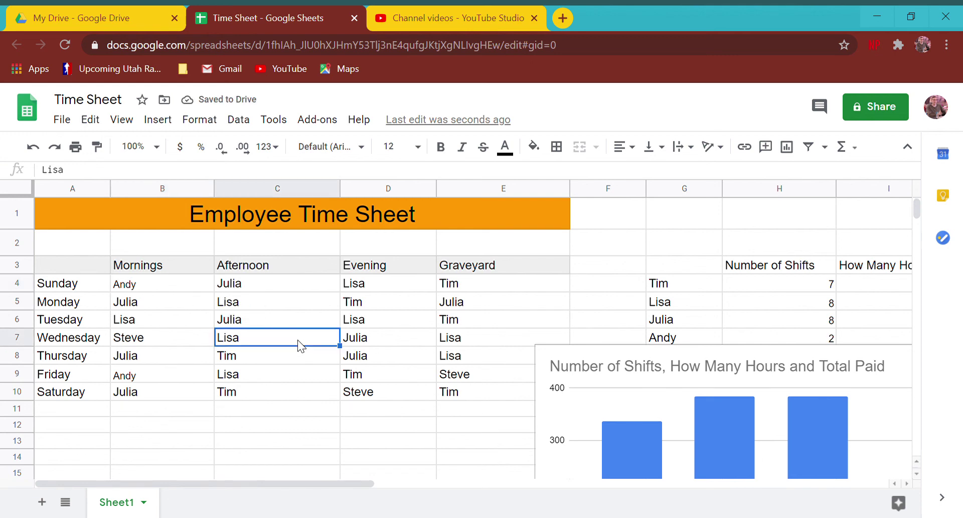
key(ctrl+v)
click(398, 319)
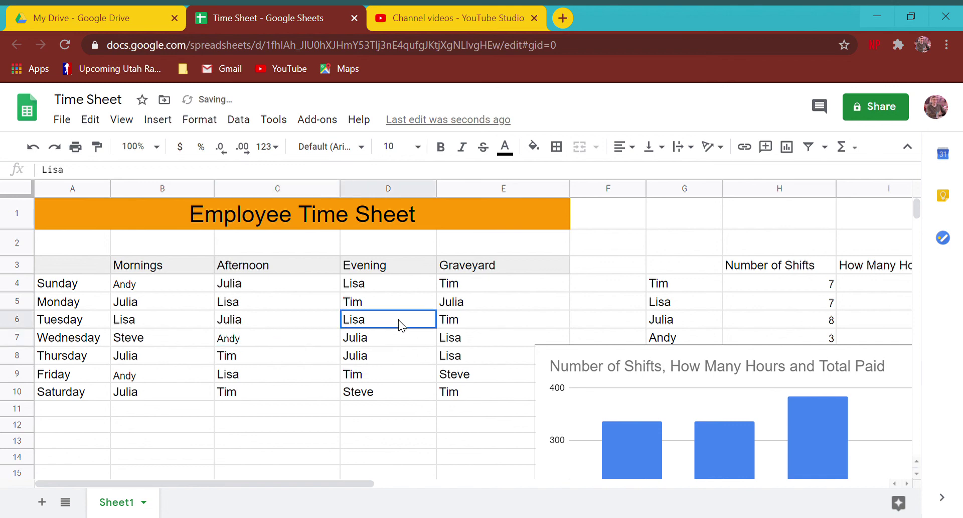
key(ctrl+v)
click(459, 302)
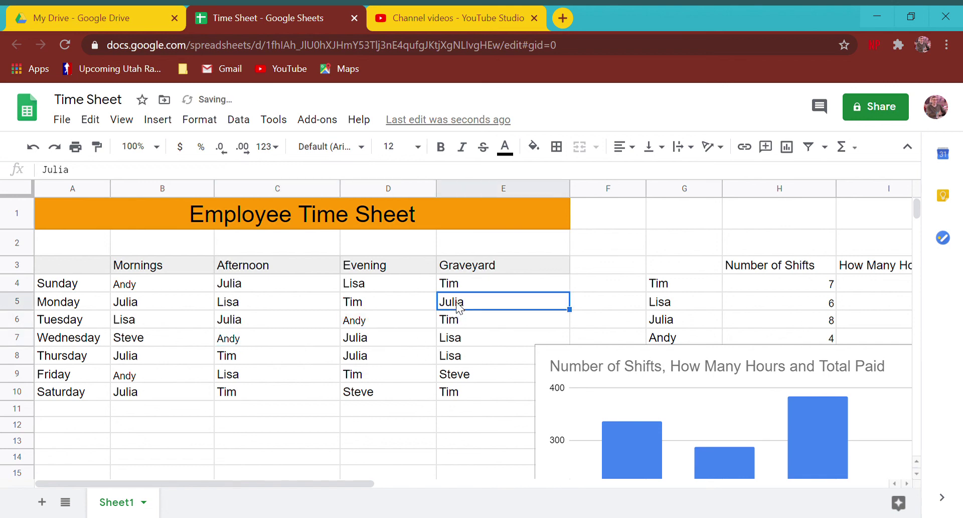
key(ctrl+v)
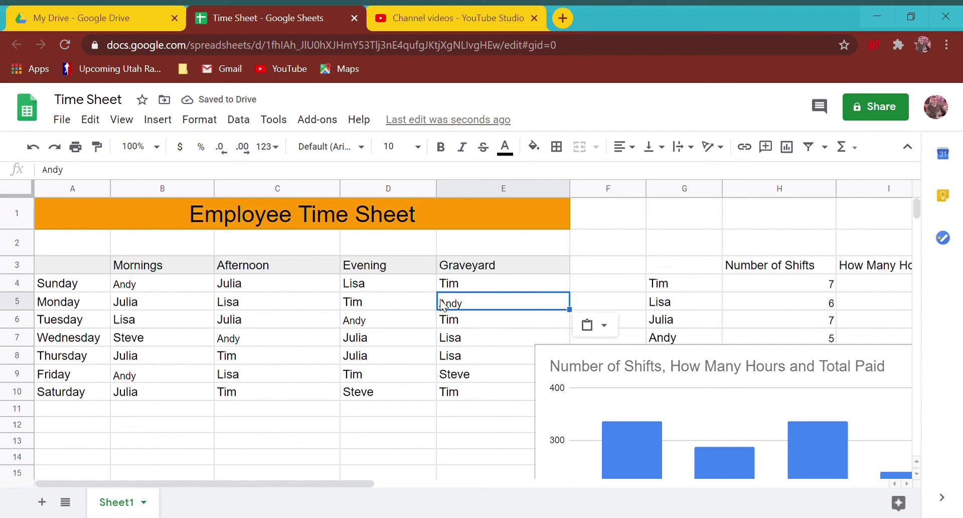
click(166, 376)
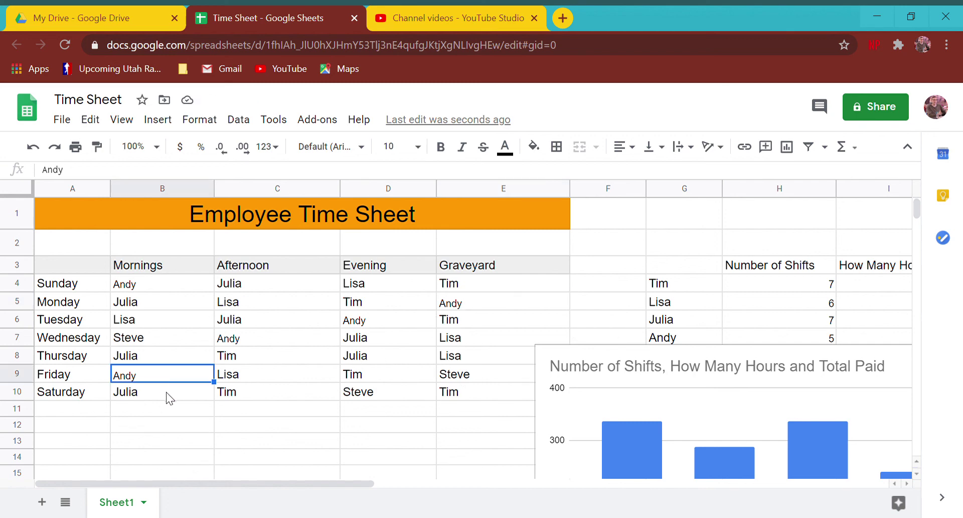
click(167, 393)
key(ctrl+v)
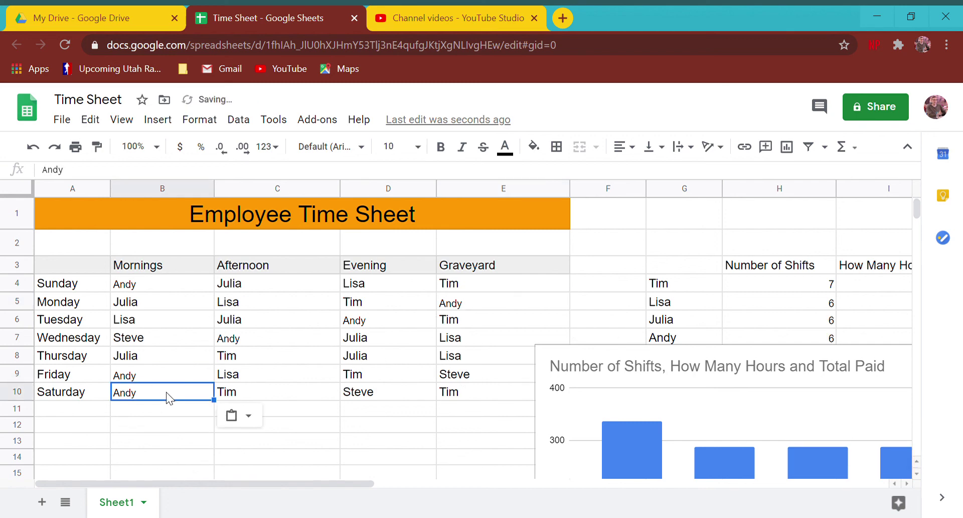
Move the chart below the schedule so it starts around row 11 in column D, and check the summary's Total Paid values.
scroll(728, 333, down, 1)
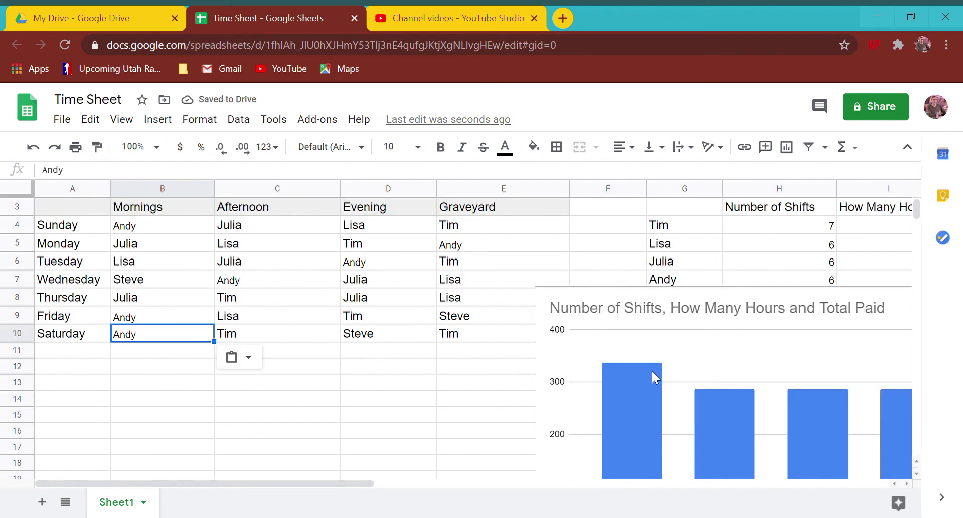
scroll(651, 369, down, 2)
click(630, 317)
drag(680, 232, 531, 291)
scroll(843, 286, up, 3)
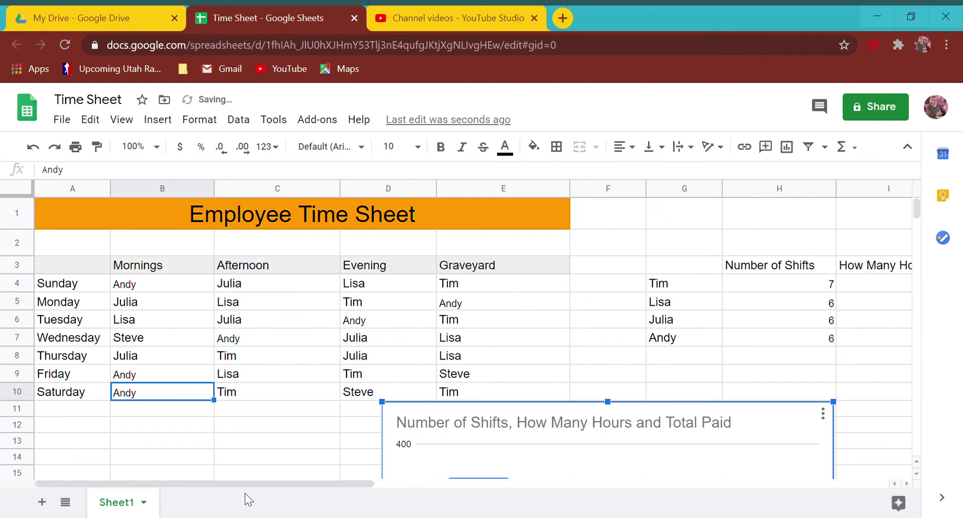
drag(247, 483, 367, 490)
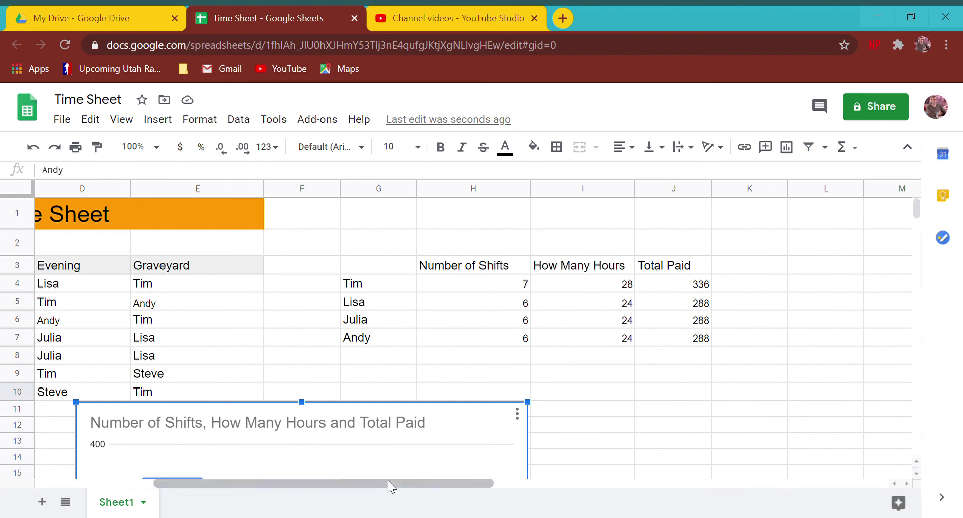
drag(391, 486, 246, 484)
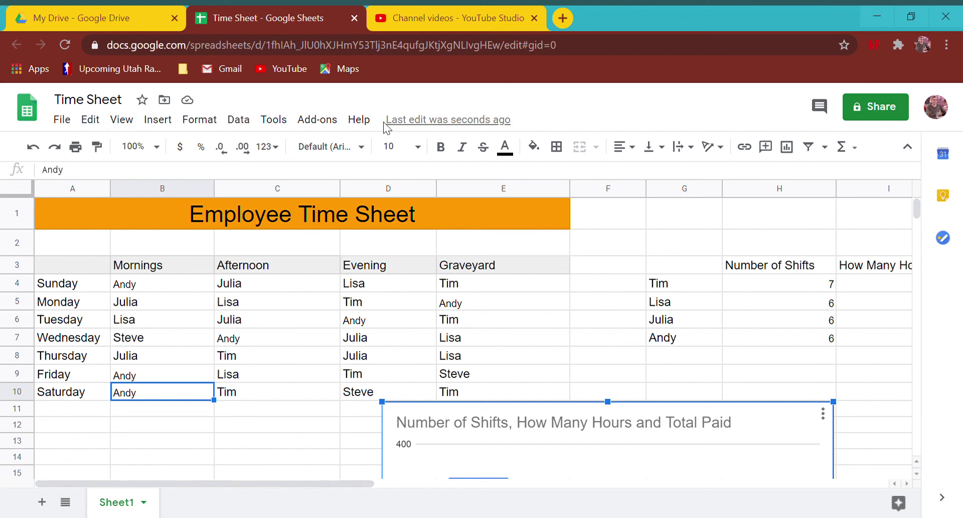
Find and replace all occurrences of the employee name listed in G5 with a new employee's name across all sheets.
click(69, 122)
mouse_move(99, 130)
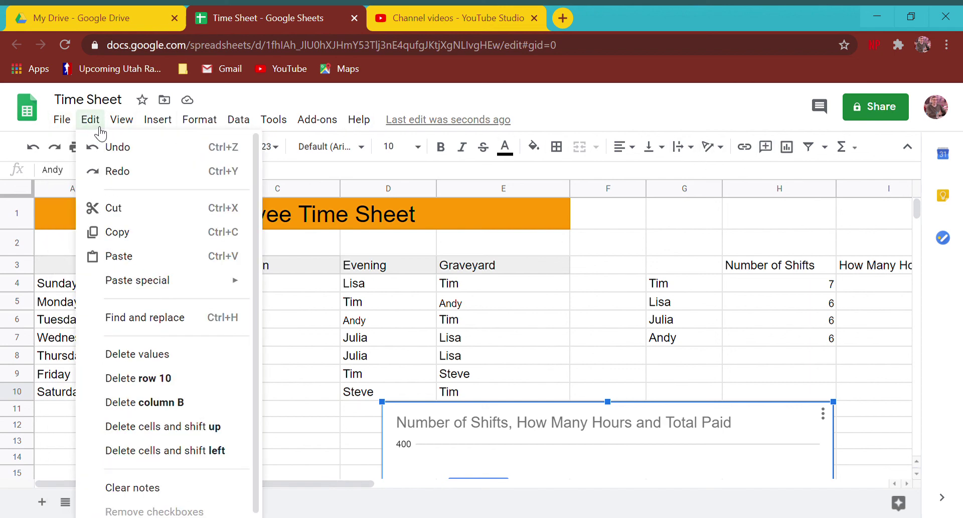
scroll(181, 311, down, 1)
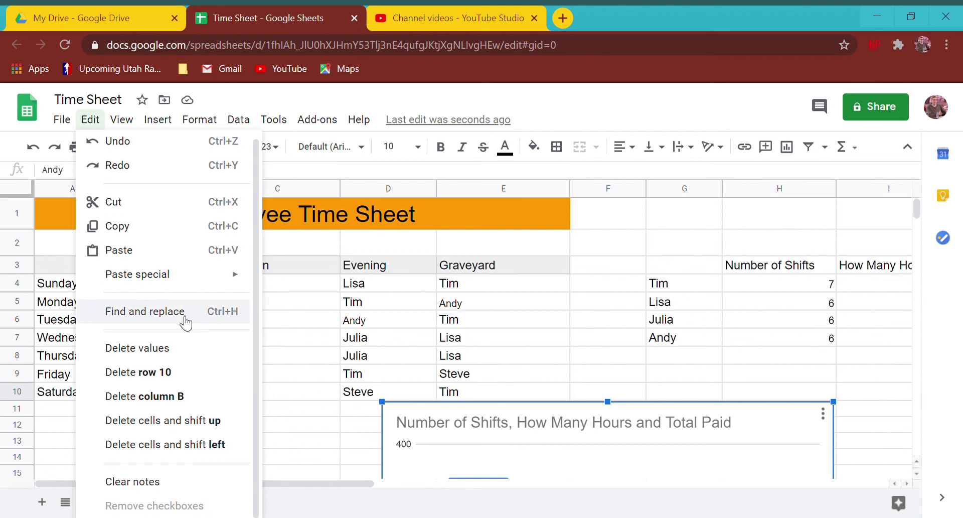
click(185, 321)
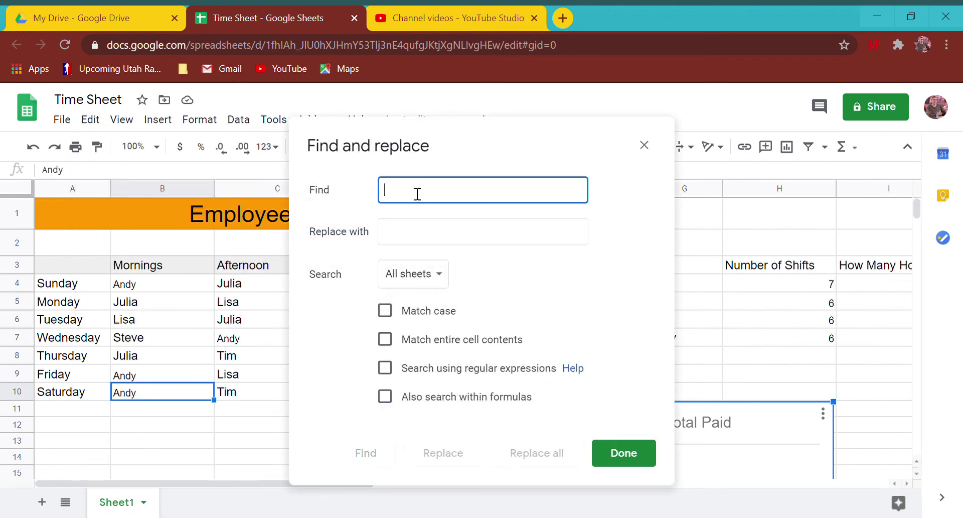
text(Lisa)
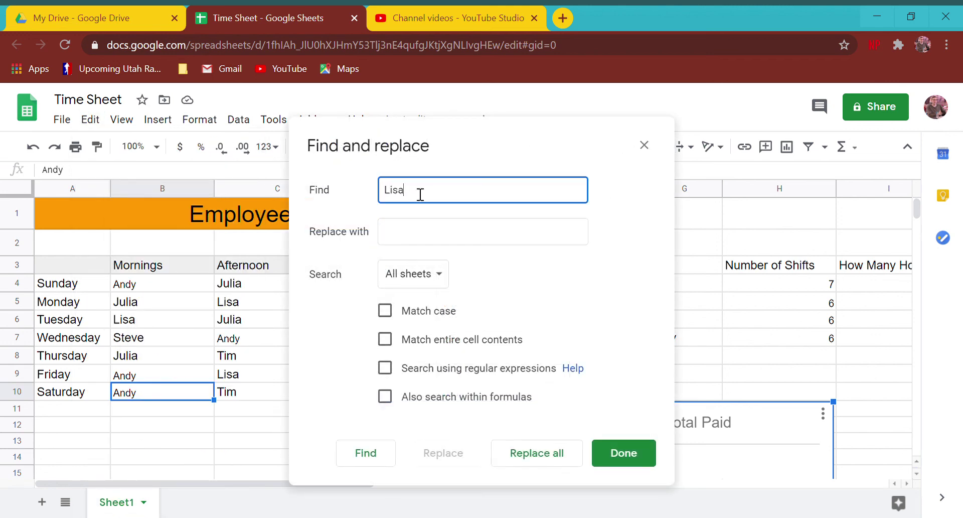
click(435, 236)
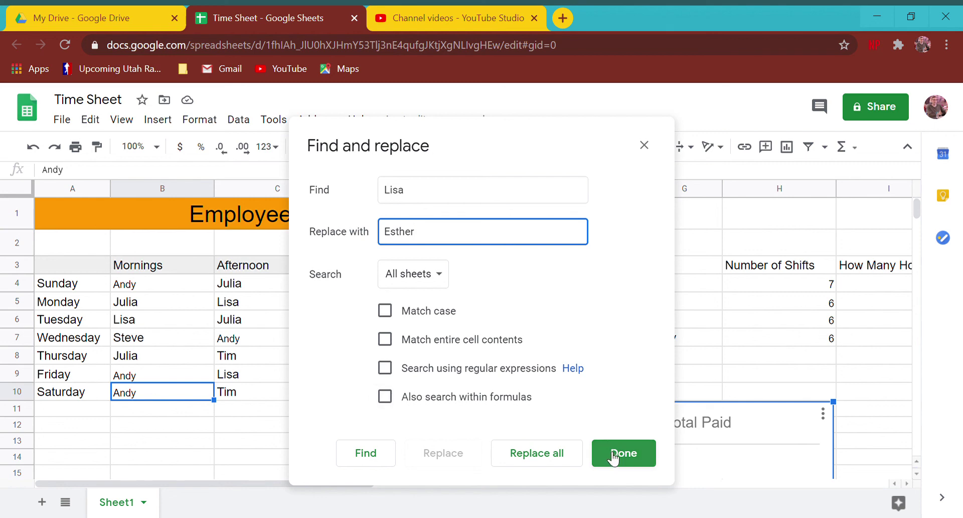
click(568, 464)
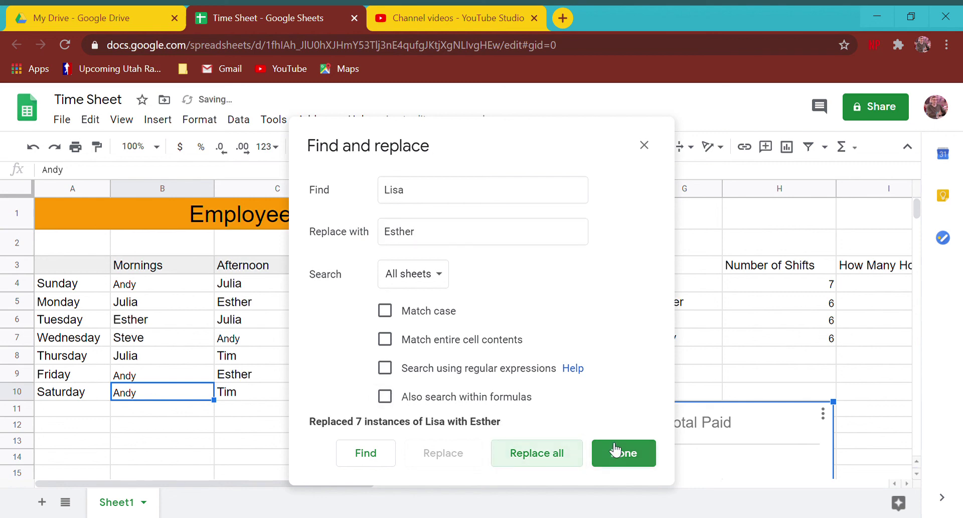
click(610, 459)
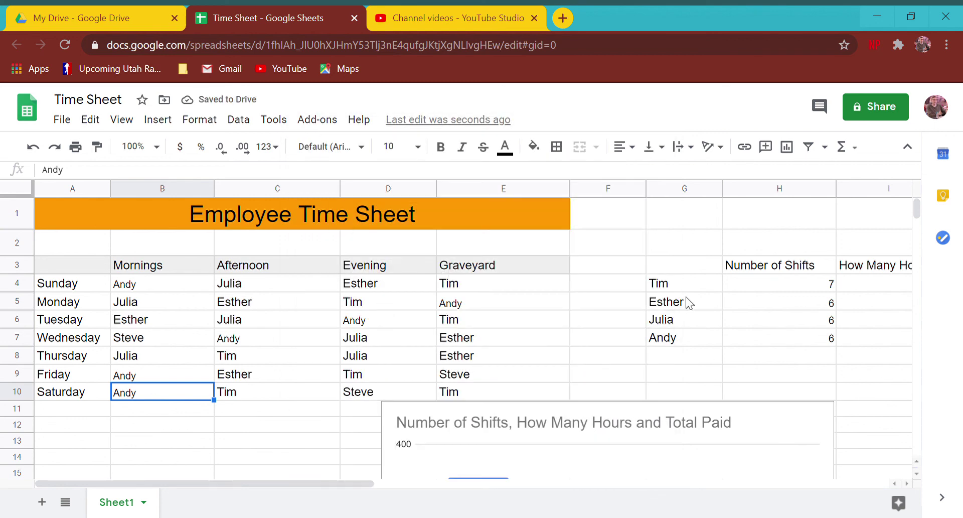
click(687, 300)
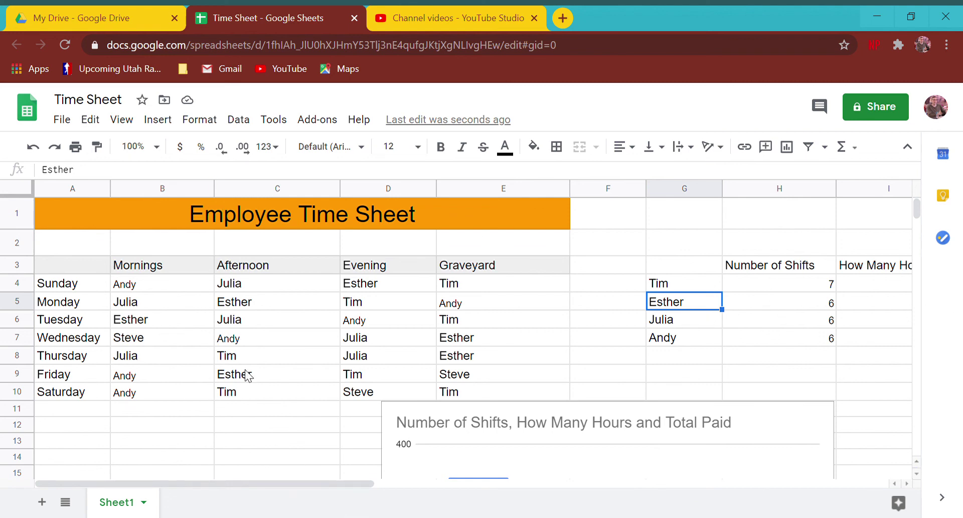
Reassign the Monday afternoon shift in C5 to the employee listed in G6.
click(244, 304)
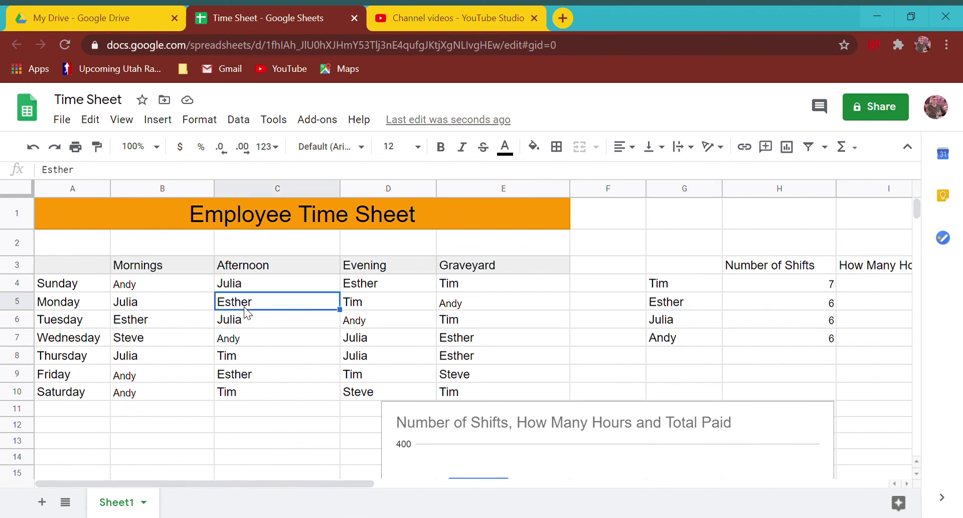
text(Julia)
key(Return)
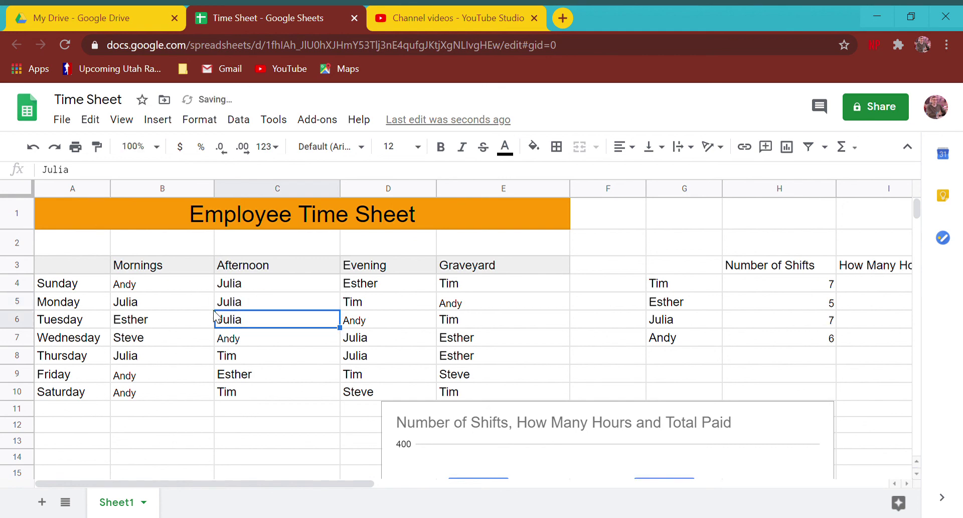
Check the chart for the changed shifts and select the shift assignments in B4:E10.
mouse_move(371, 483)
mouse_down()
mouse_move(542, 483)
mouse_move(370, 480)
mouse_up()
click(615, 408)
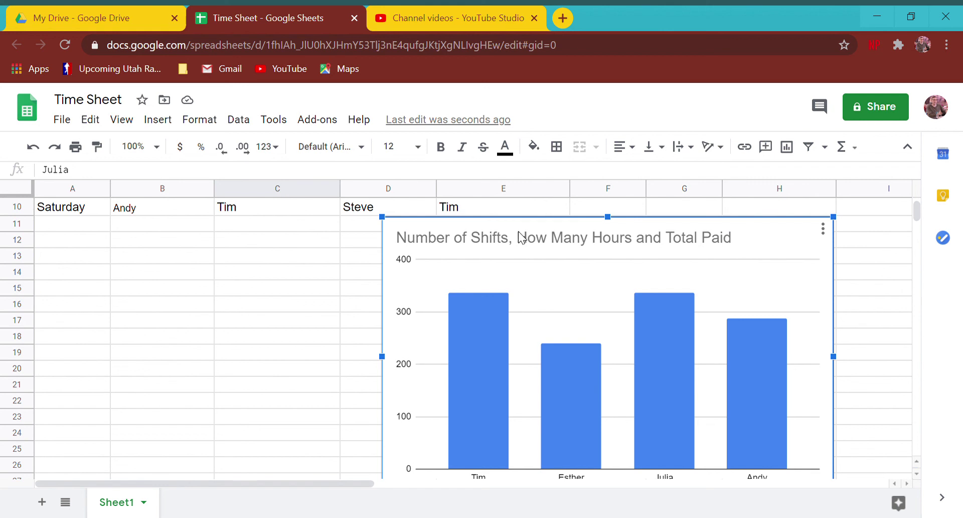
scroll(351, 271, up, 3)
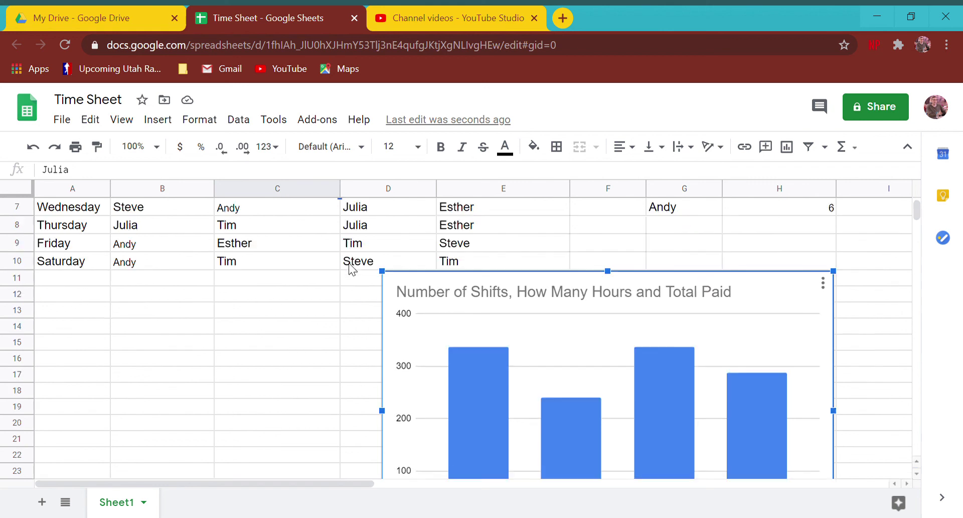
drag(139, 285, 470, 389)
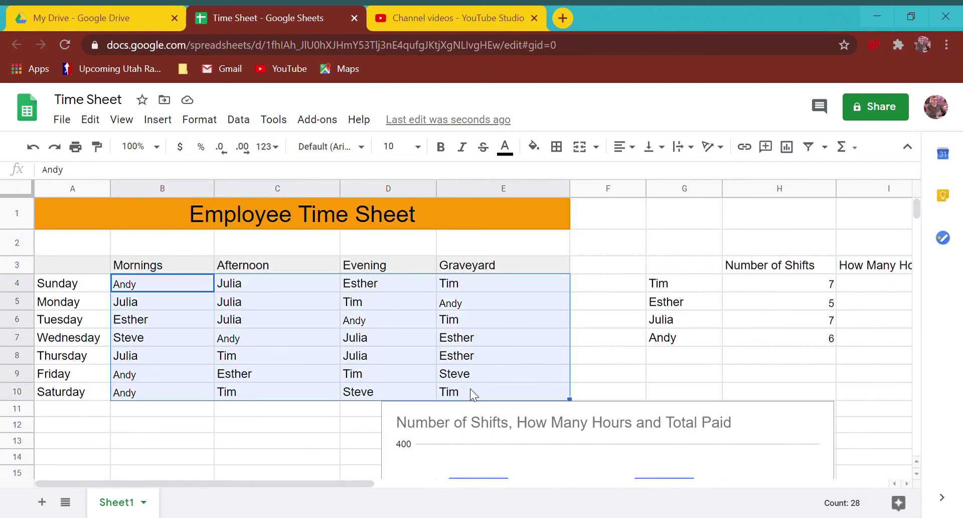